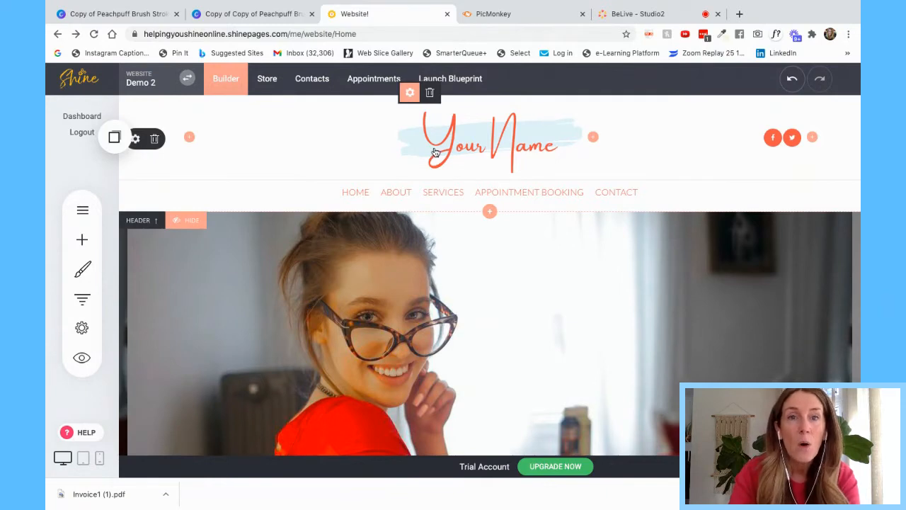
Replace the centred header logo with an image Logo widget beside the menu, using the brush-stroke Your Name image without the cream background.
{"action": "left_click", "coordinate": [430, 93]}
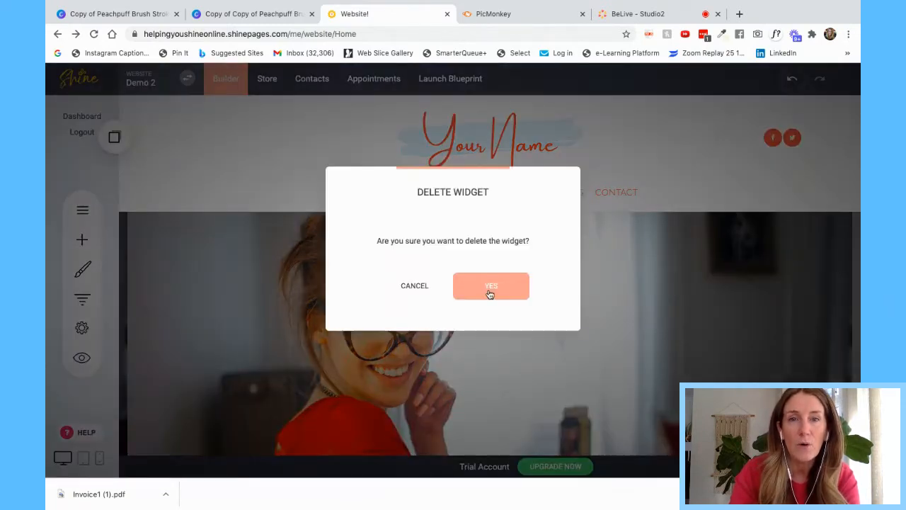
{"action": "left_click", "coordinate": [487, 286]}
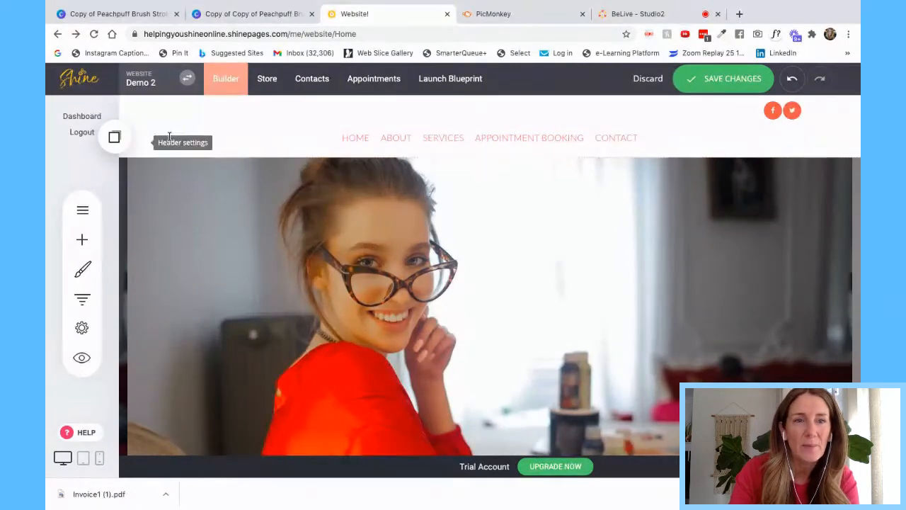
{"action": "left_click", "coordinate": [187, 138]}
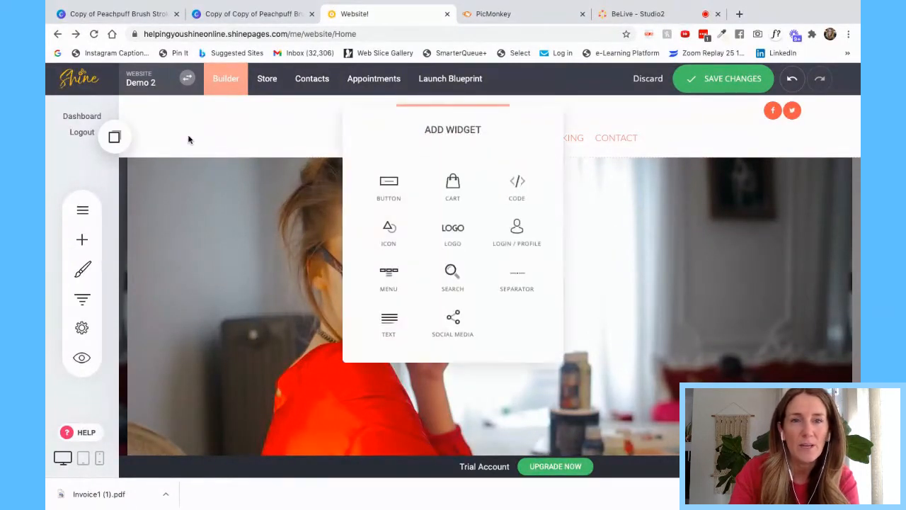
{"action": "left_click", "coordinate": [433, 229]}
{"action": "left_click", "coordinate": [375, 165]}
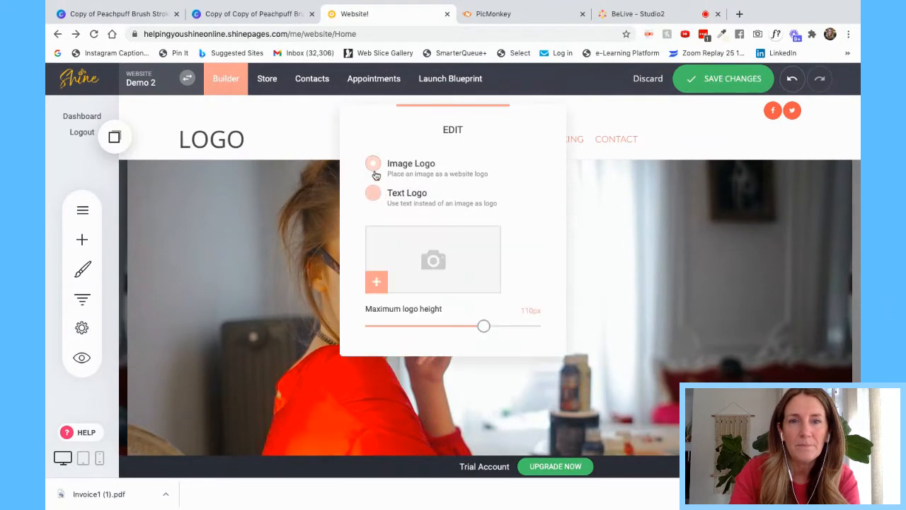
{"action": "left_click", "coordinate": [375, 278]}
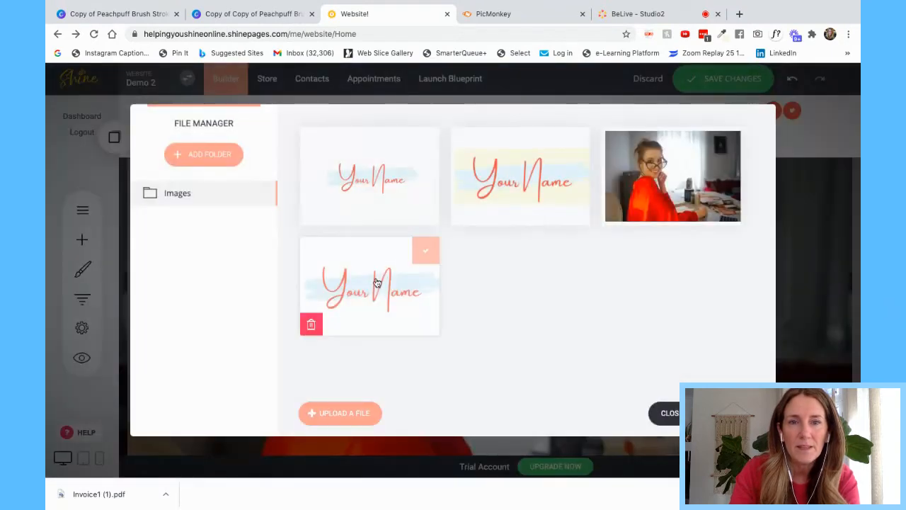
{"action": "left_click", "coordinate": [375, 283]}
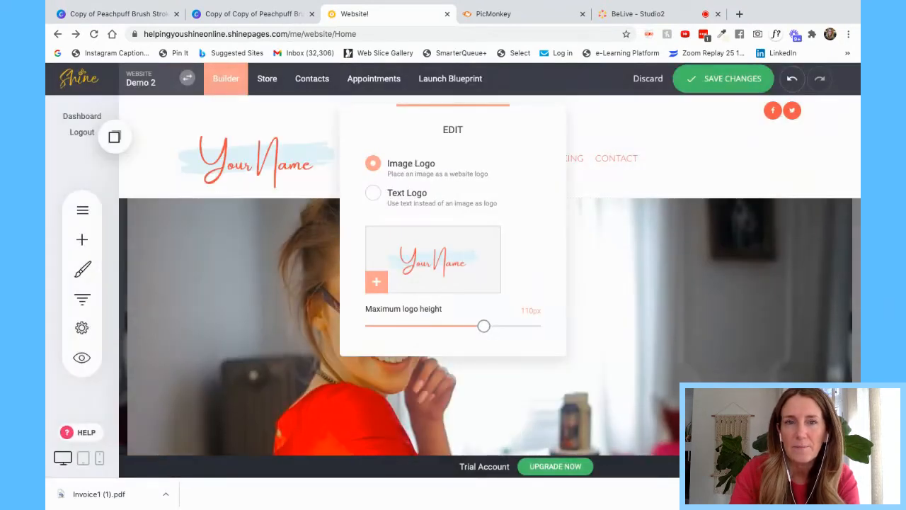
{"action": "left_click", "coordinate": [723, 329]}
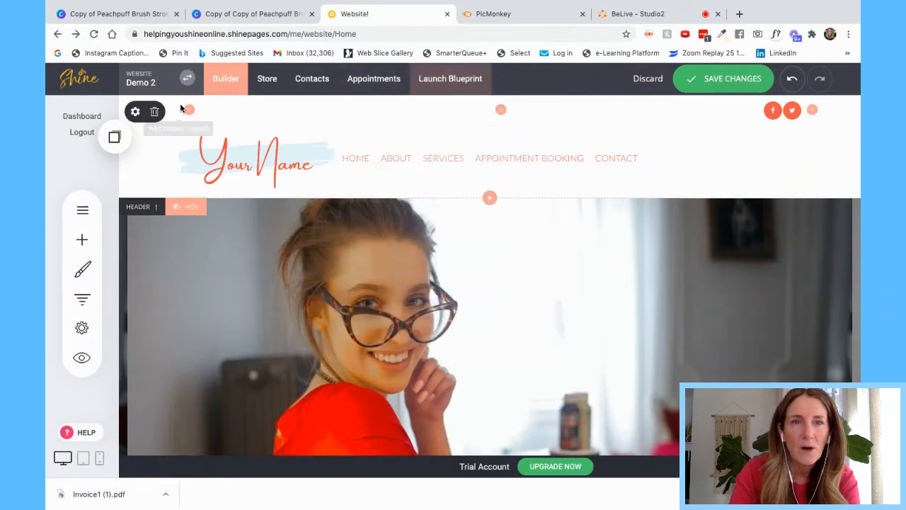
Delete the upper header row that holds the social media icons.
{"action": "left_click", "coordinate": [155, 115]}
{"action": "left_click", "coordinate": [500, 284]}
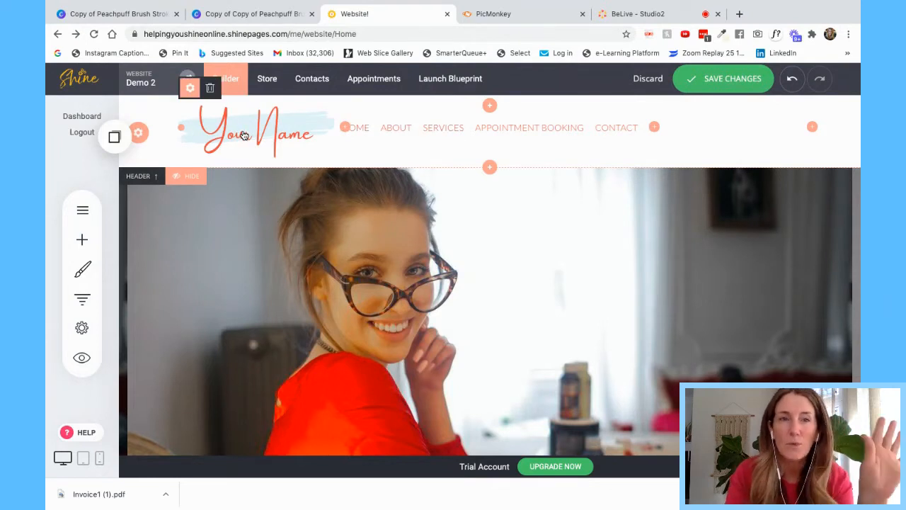
Change the header layout to a wider version and save the website changes.
{"action": "left_click", "coordinate": [140, 134]}
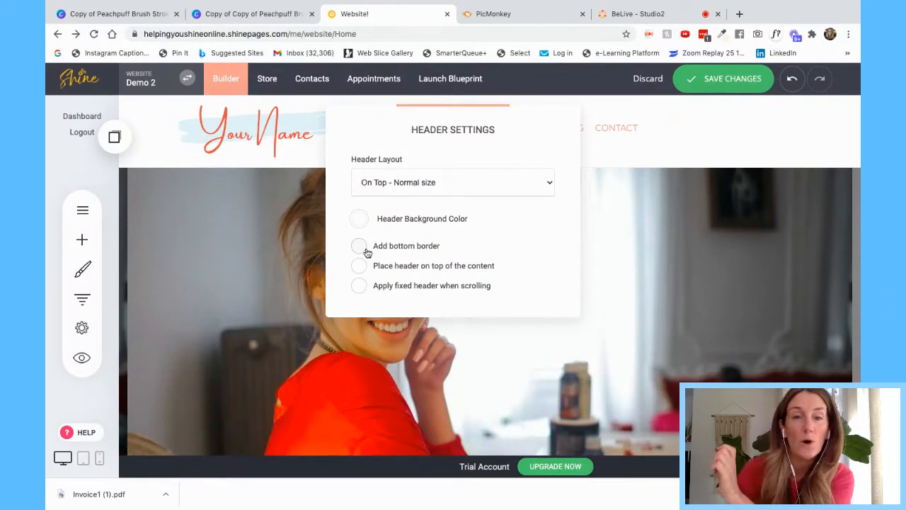
{"action": "left_click", "coordinate": [368, 198]}
{"action": "left_click", "coordinate": [630, 226]}
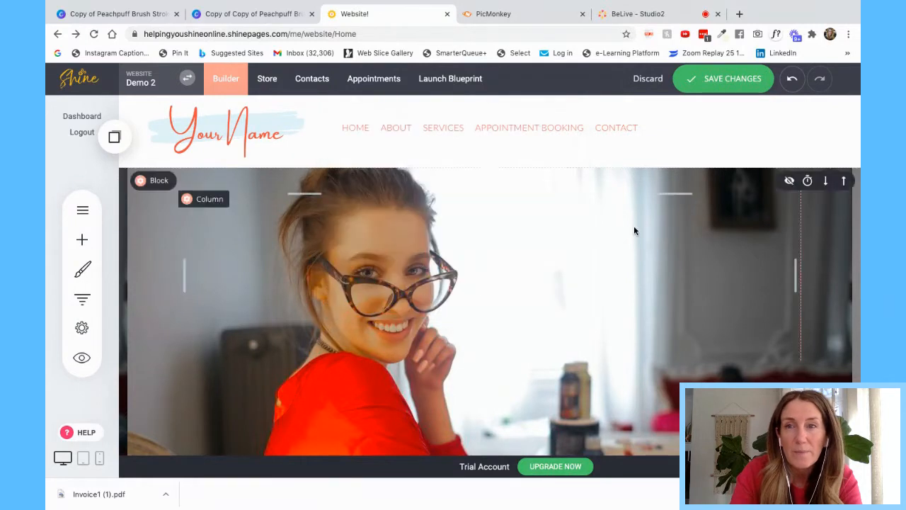
{"action": "left_click", "coordinate": [738, 83]}
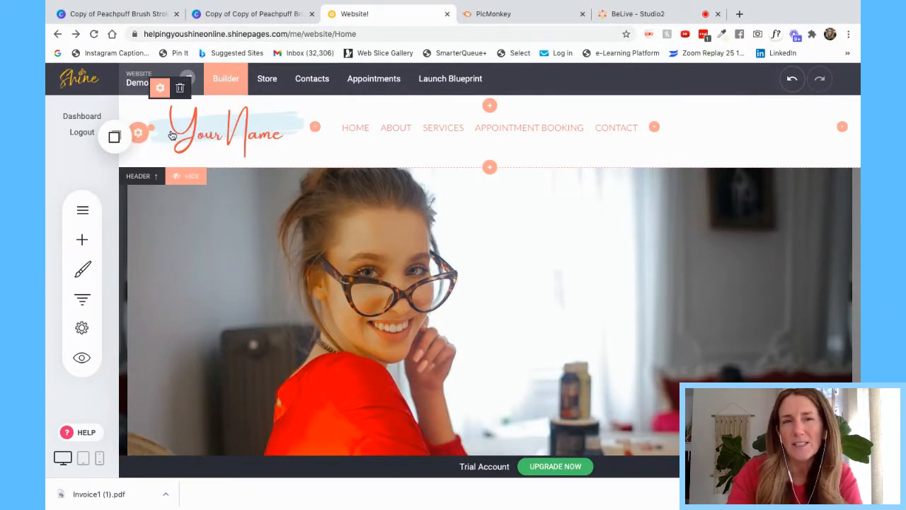
Swap the header logo's image for the Your Name version with the cream background.
{"action": "left_click", "coordinate": [160, 87]}
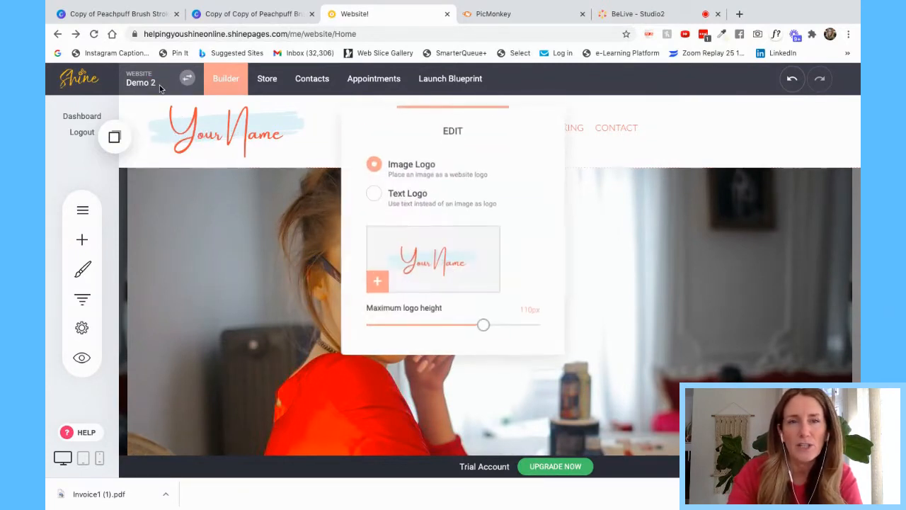
{"action": "left_click", "coordinate": [377, 282]}
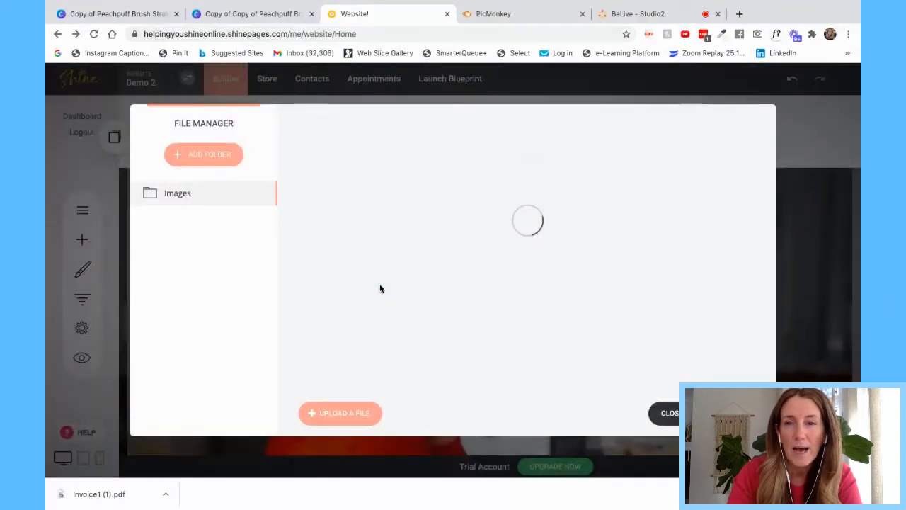
{"action": "left_click", "coordinate": [521, 181]}
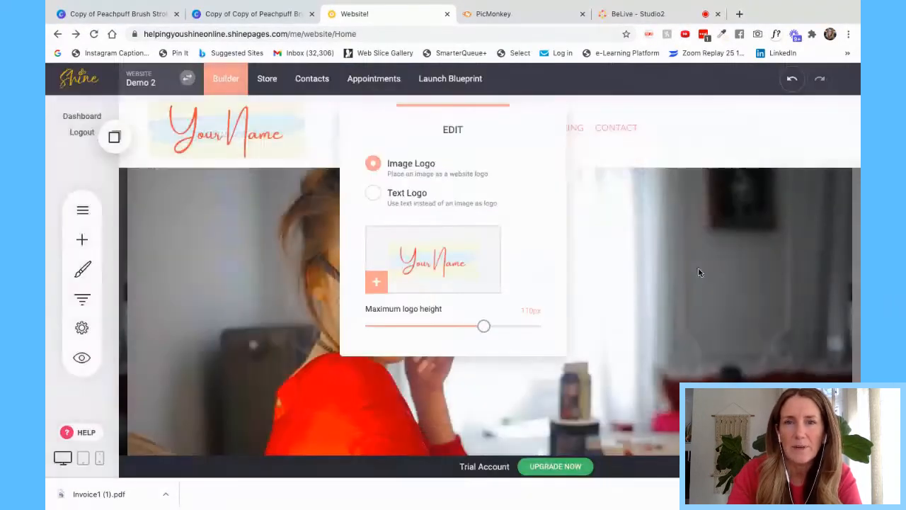
{"action": "left_click", "coordinate": [698, 273]}
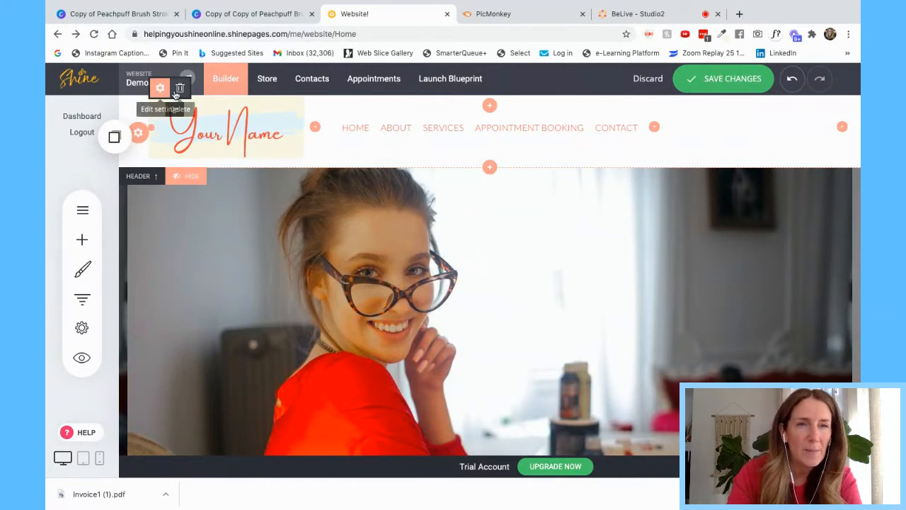
Delete the logo beside the menu and add another header row above the menu.
{"action": "left_click", "coordinate": [181, 90]}
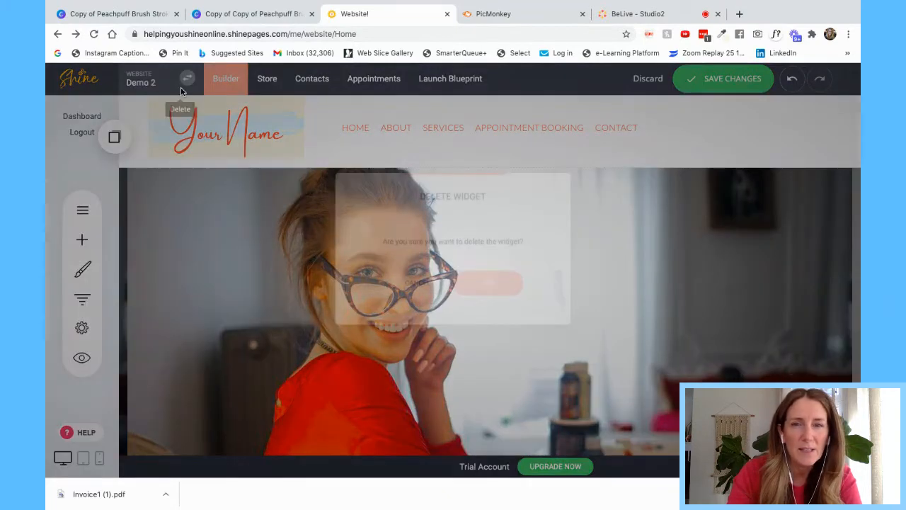
{"action": "left_click", "coordinate": [512, 293]}
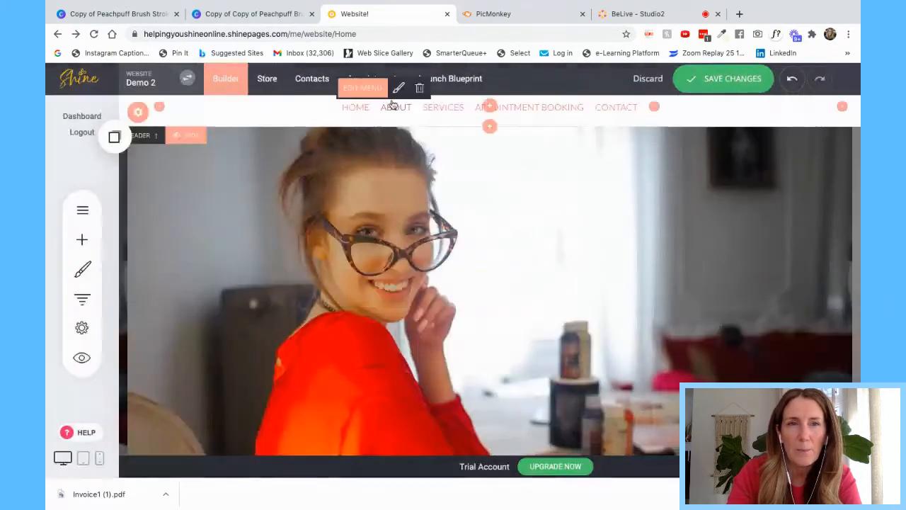
{"action": "left_click", "coordinate": [489, 106]}
Add a Logo widget to the centre of the new header row as an image logo, using the cream-background Your Name image.
{"action": "left_click", "coordinate": [502, 106]}
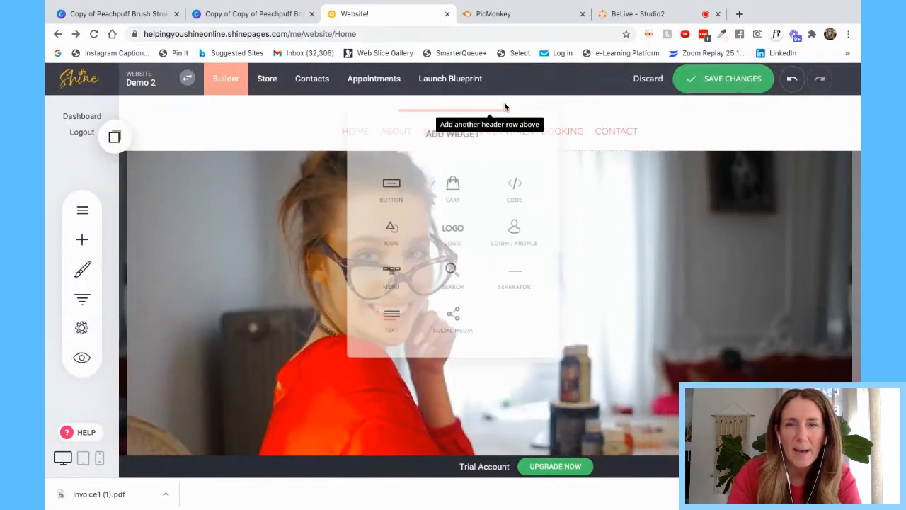
{"action": "left_click", "coordinate": [450, 232]}
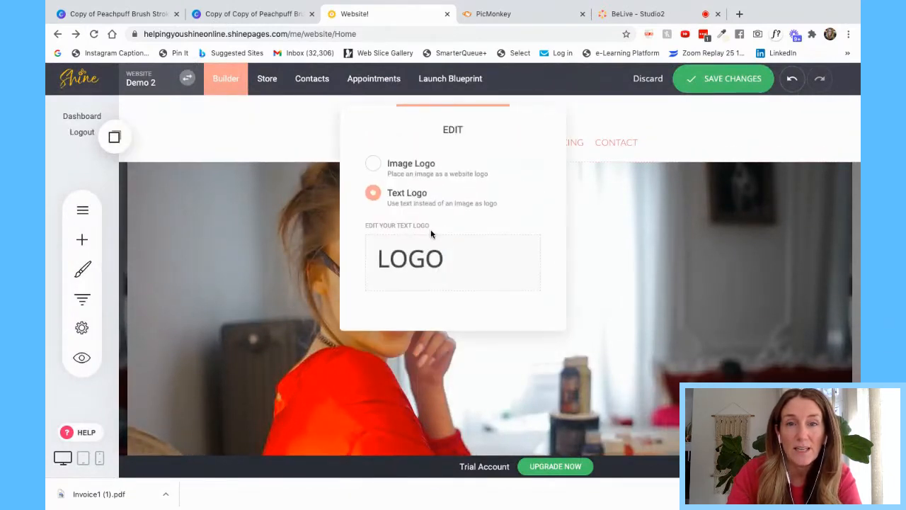
{"action": "left_click", "coordinate": [373, 163]}
{"action": "left_click", "coordinate": [375, 282]}
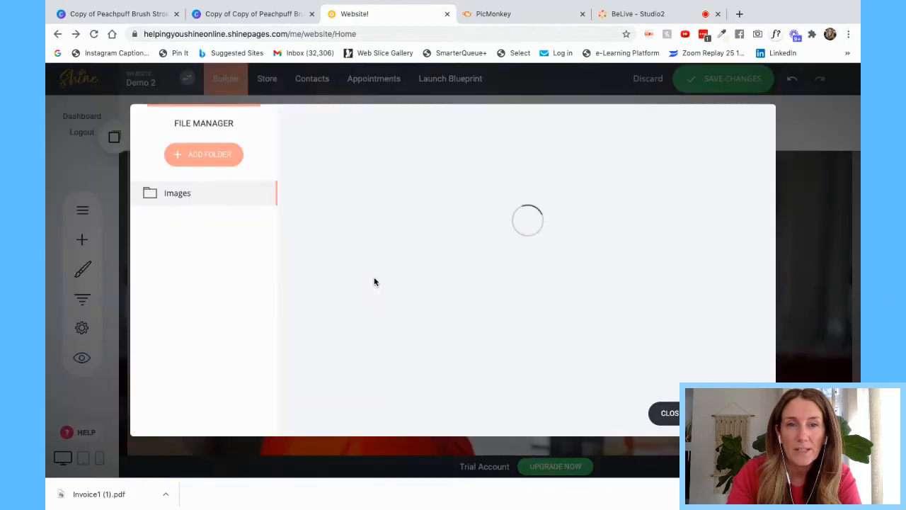
{"action": "left_click", "coordinate": [493, 196]}
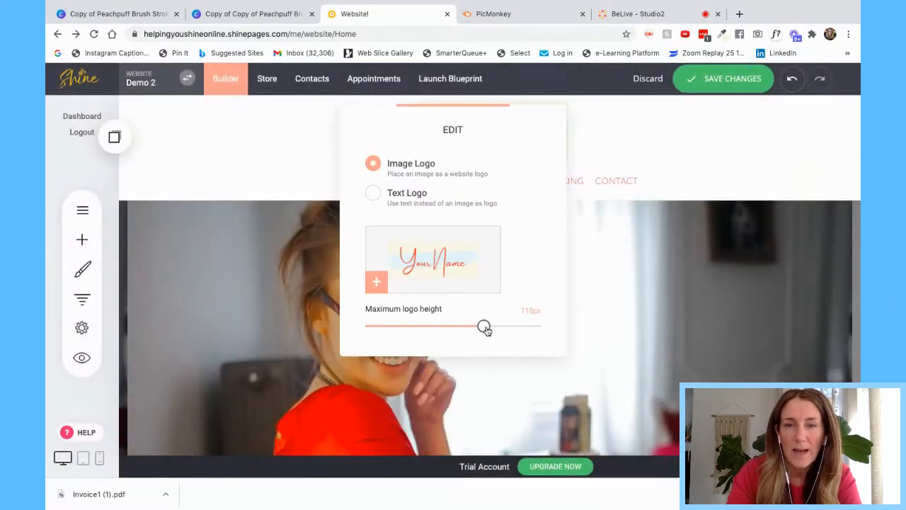
Raise the logo's maximum height to the largest allowed size and save the website changes.
{"action": "left_click_drag", "start_coordinate": [484, 326], "coordinate": [542, 326]}
{"action": "left_click", "coordinate": [676, 292]}
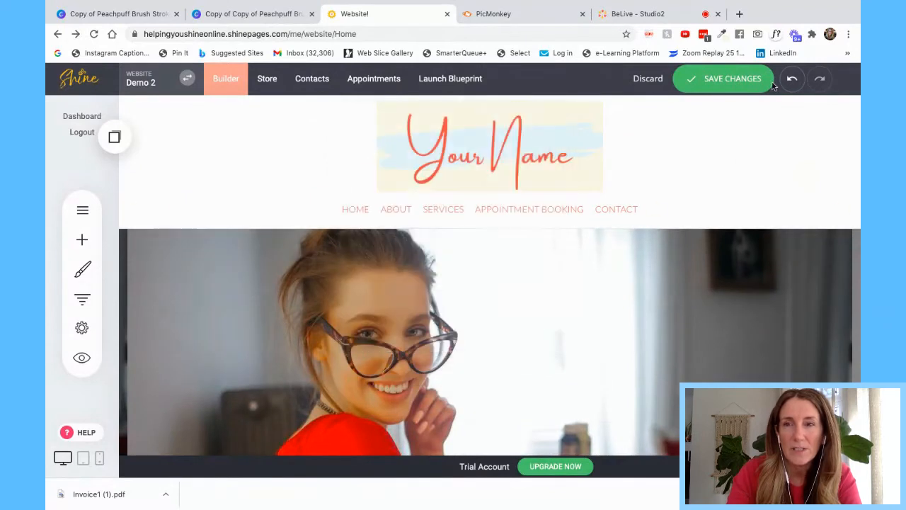
{"action": "left_click", "coordinate": [735, 80]}
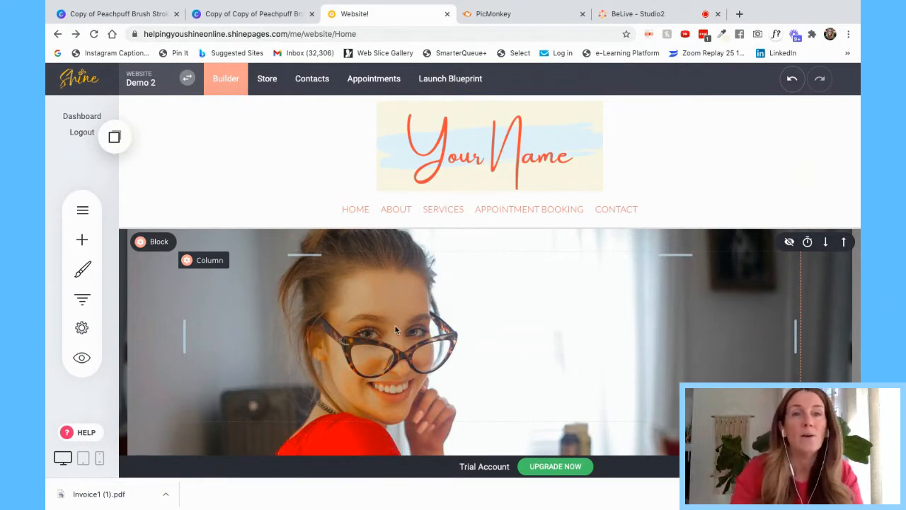
Switch to the wide logo design in Canva and set page 2's background to the yellow brand color.
{"action": "left_click", "coordinate": [269, 14]}
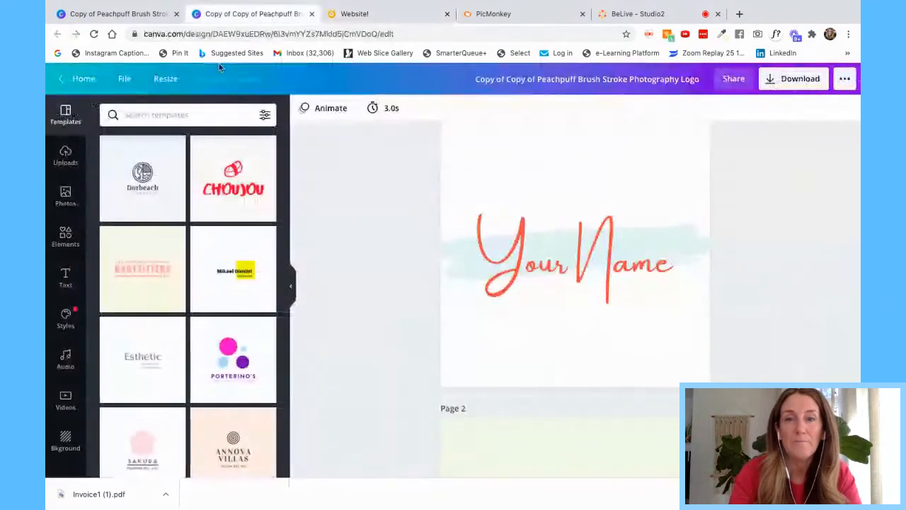
{"action": "left_click", "coordinate": [101, 13]}
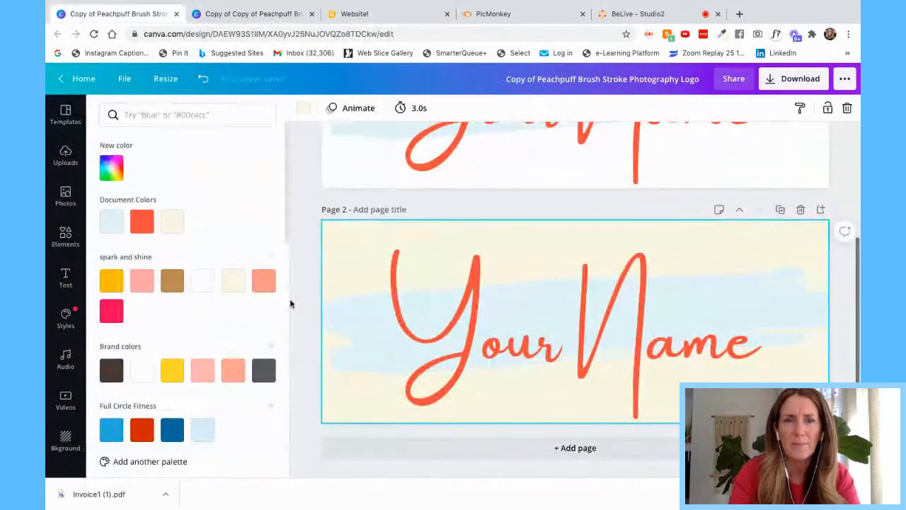
{"action": "left_click", "coordinate": [303, 110]}
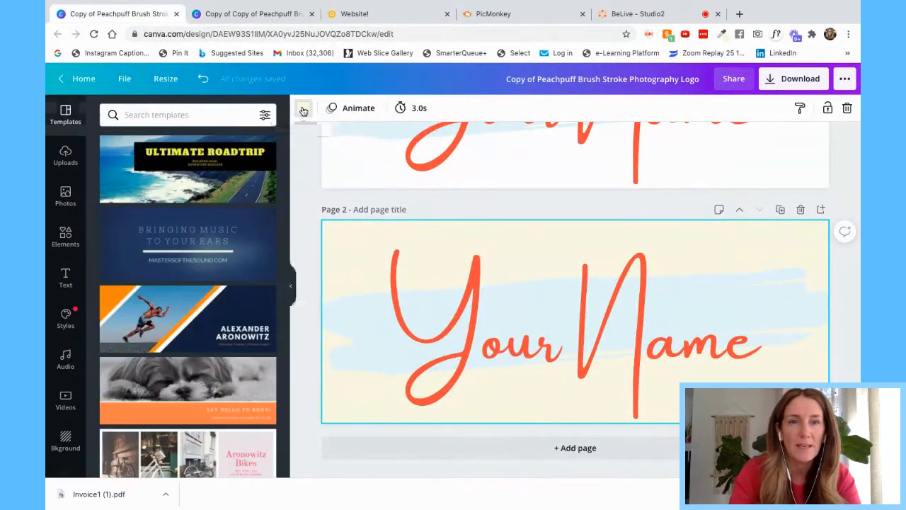
{"action": "left_click", "coordinate": [303, 109]}
{"action": "left_click", "coordinate": [171, 371]}
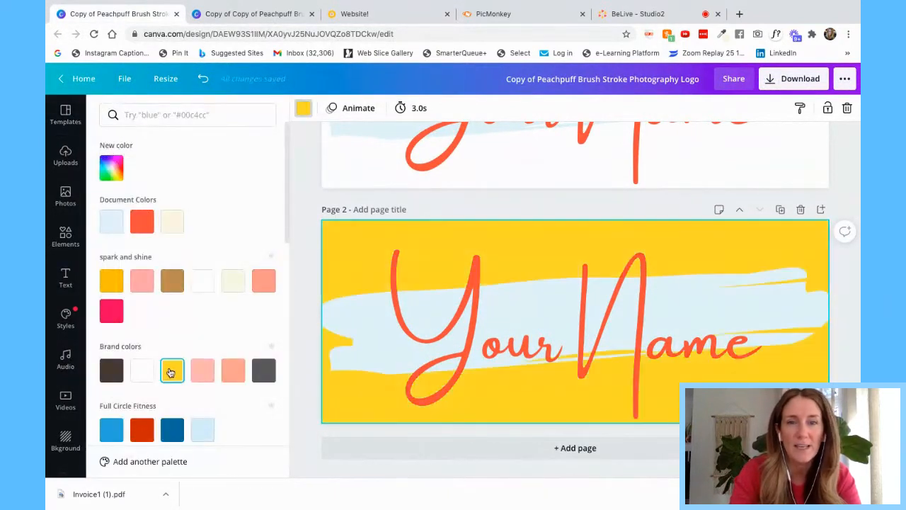
{"action": "left_click", "coordinate": [297, 211]}
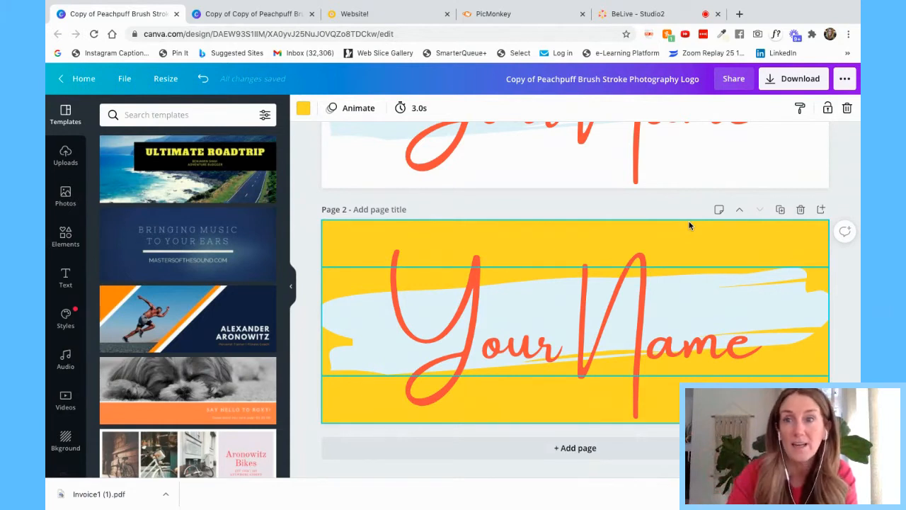
Open the logo design's download options, enable a transparent background and select pages 1 and 2 for export.
{"action": "left_click", "coordinate": [785, 78]}
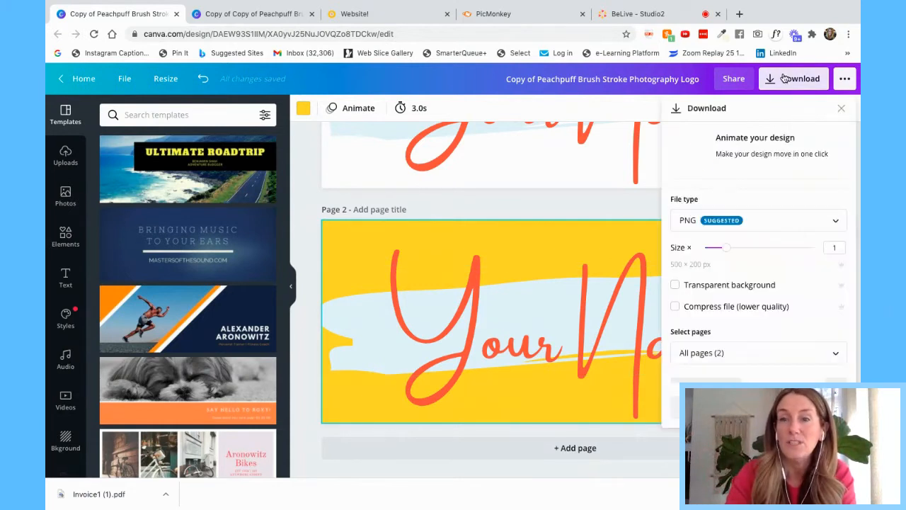
{"action": "left_click", "coordinate": [676, 286]}
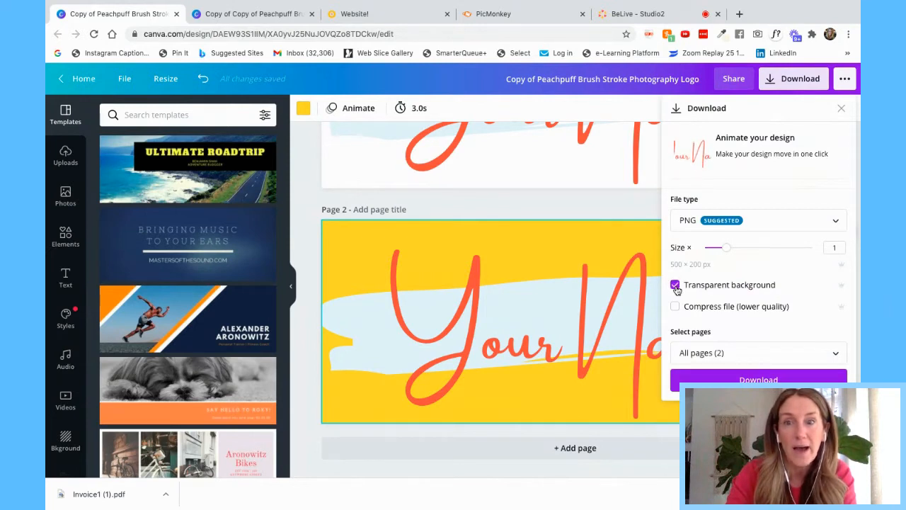
{"action": "left_click", "coordinate": [722, 353]}
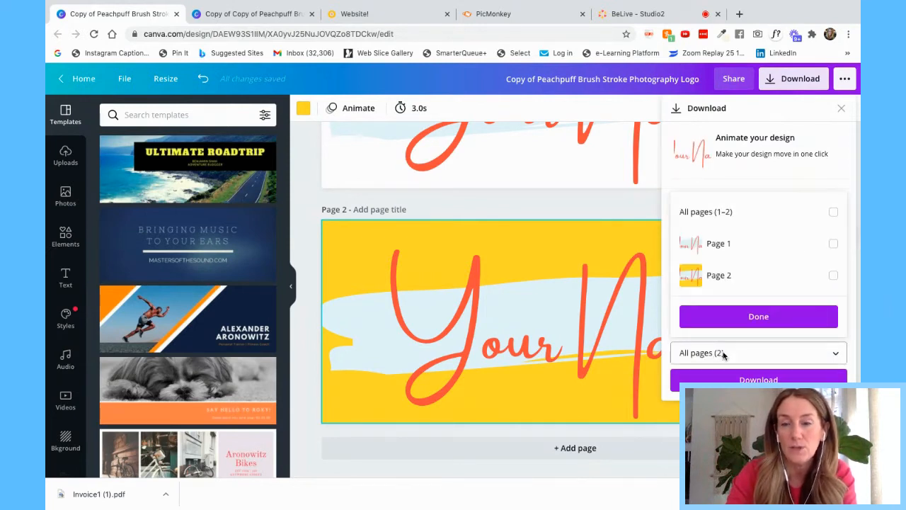
{"action": "left_click", "coordinate": [833, 243]}
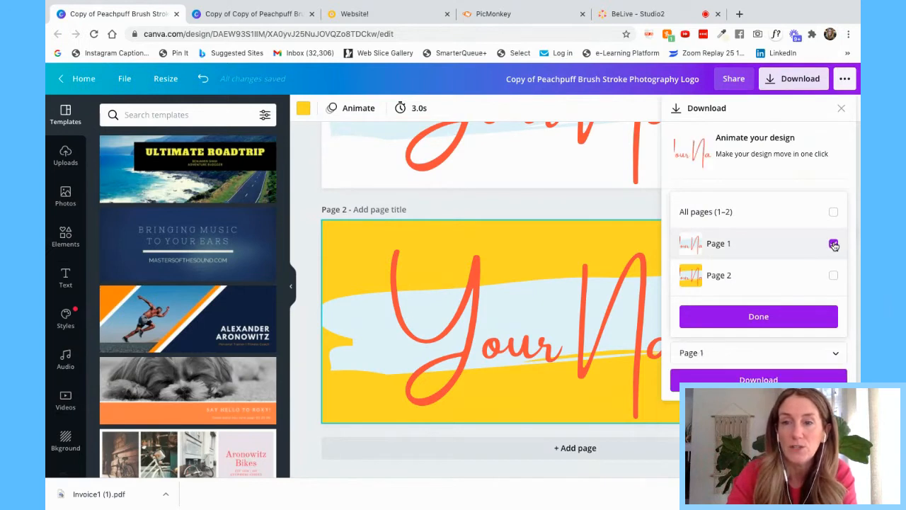
{"action": "left_click", "coordinate": [833, 275]}
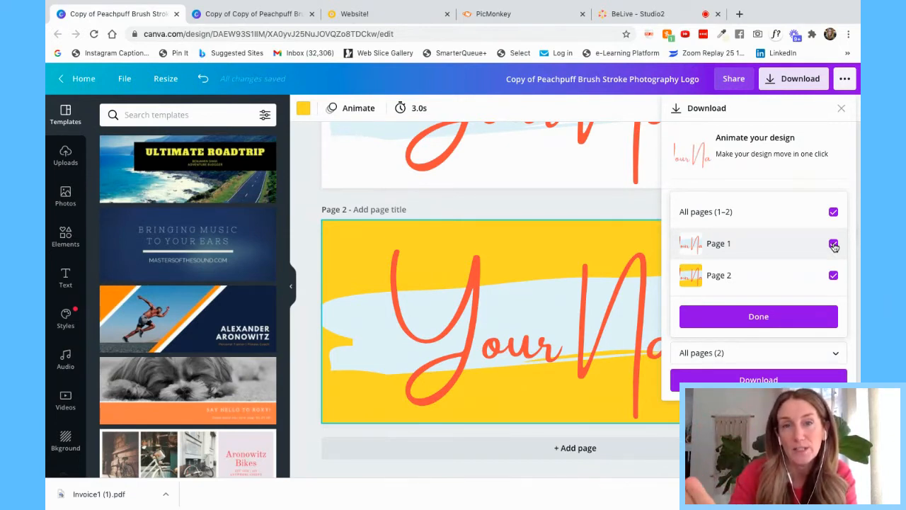
Check the header logo in the Shine website builder and return to the square logo design in Canva.
{"action": "left_click", "coordinate": [370, 15]}
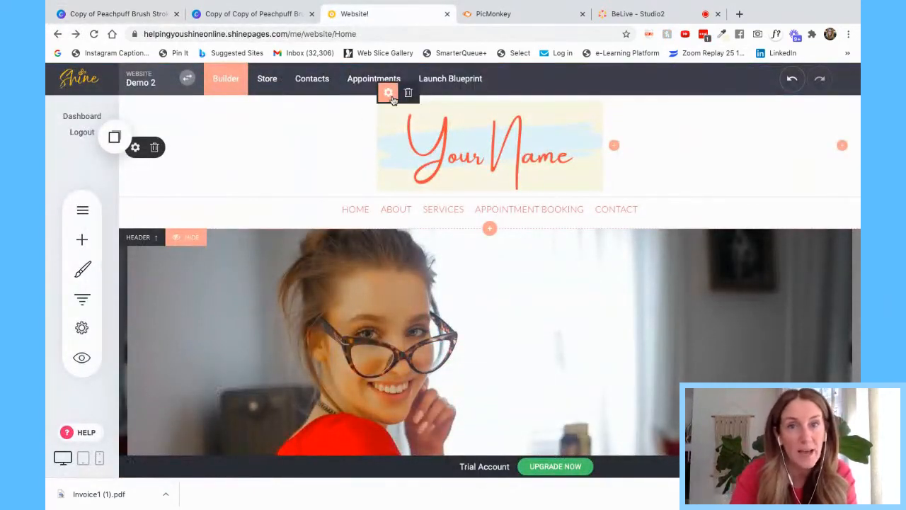
{"action": "left_click", "coordinate": [272, 15]}
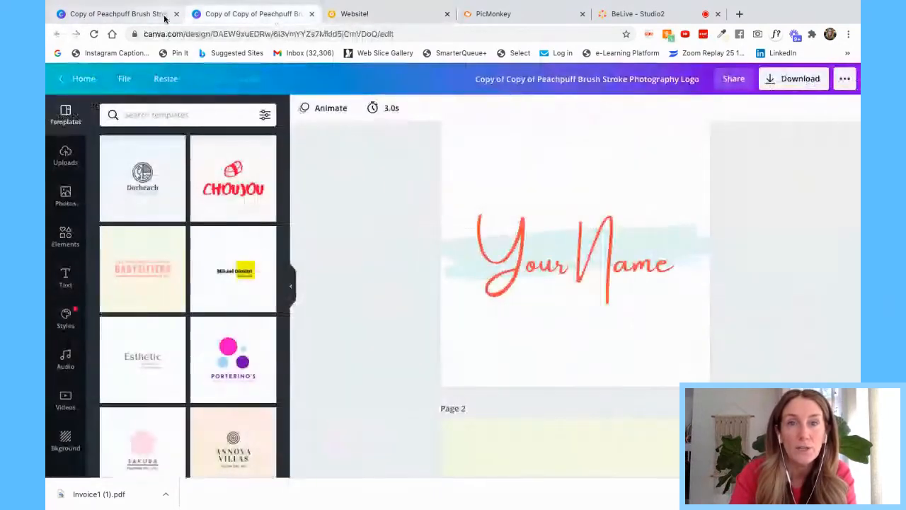
Switch to the wide logo design in Canva and confirm both pages for the transparent PNG export.
{"action": "left_click", "coordinate": [164, 16]}
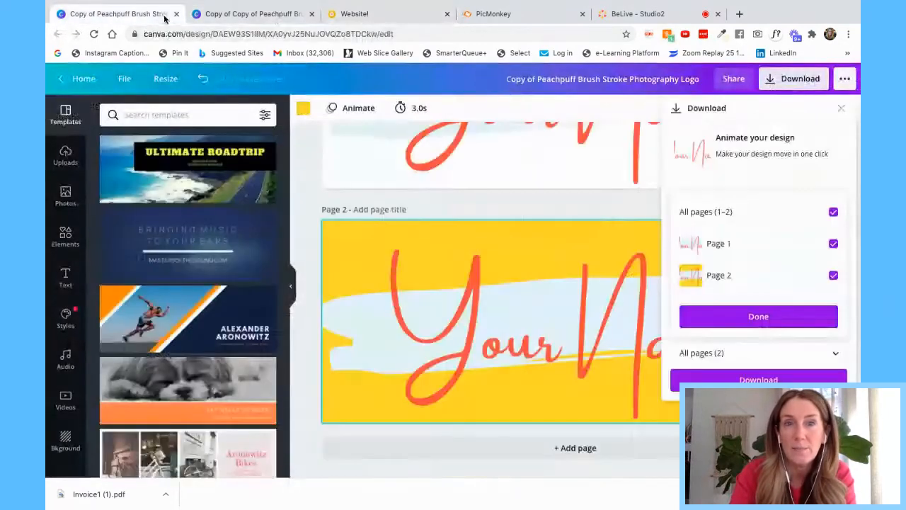
{"action": "left_click", "coordinate": [757, 317]}
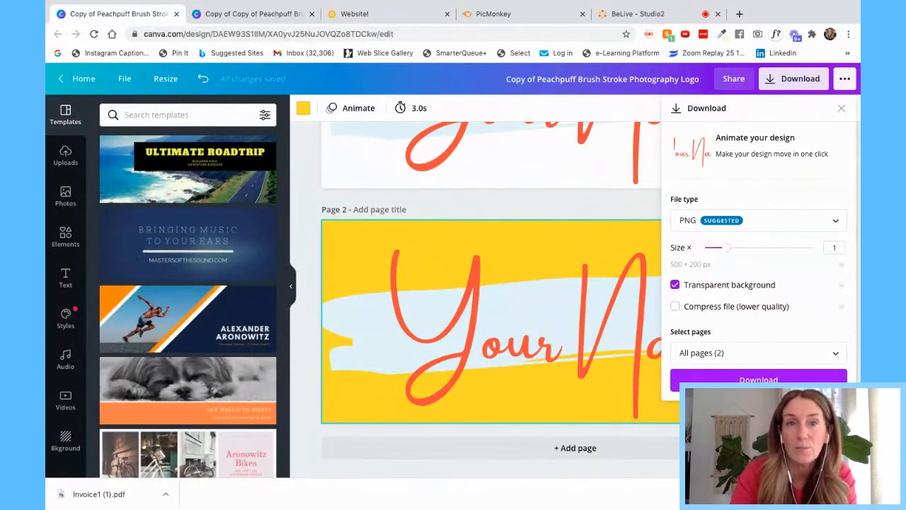
Return to the Shine website builder and replace the header logo with the wide transparent version from the file manager.
{"action": "left_click", "coordinate": [394, 16]}
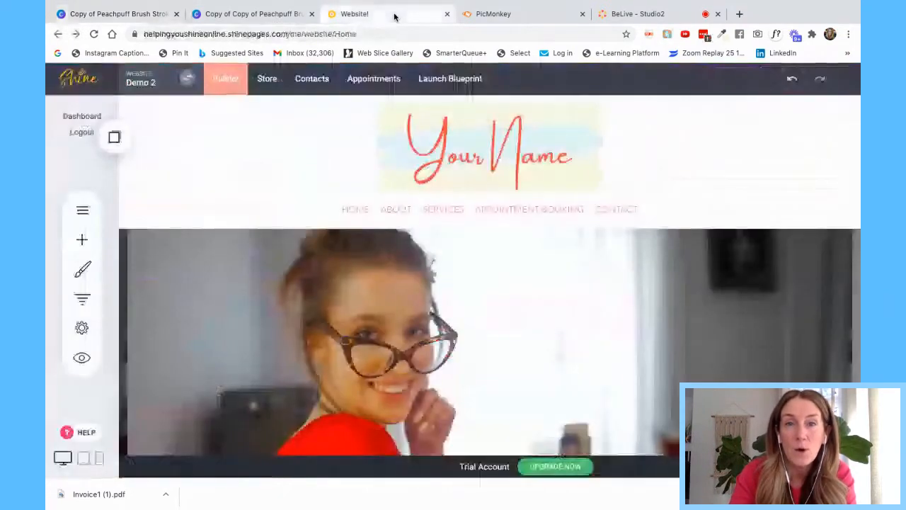
{"action": "left_click", "coordinate": [389, 97]}
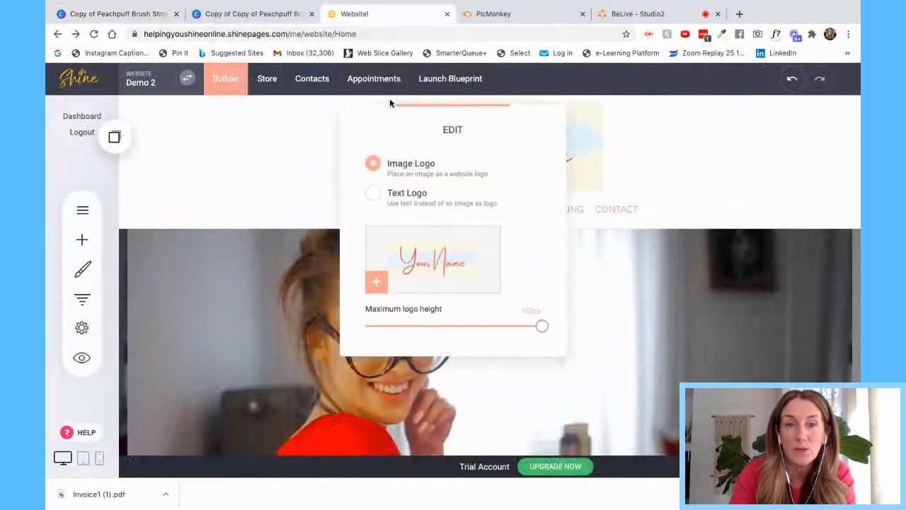
{"action": "left_click", "coordinate": [376, 282]}
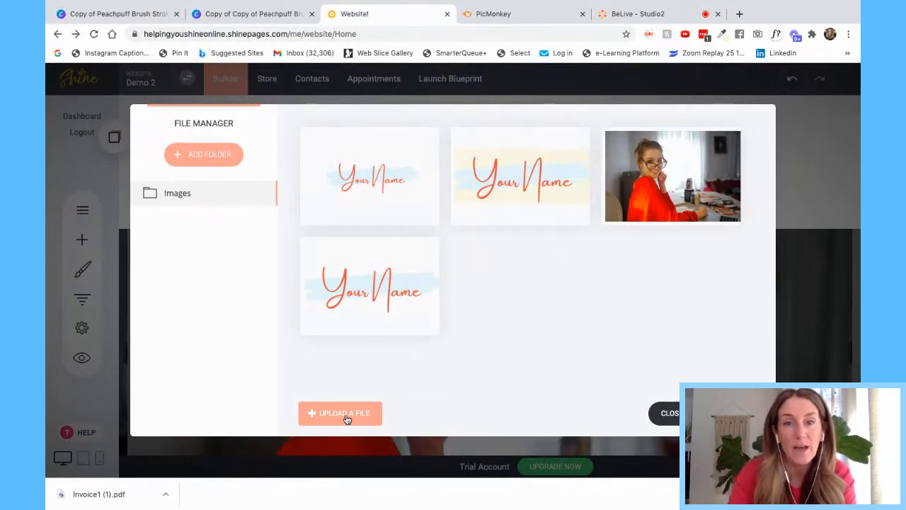
{"action": "left_click", "coordinate": [382, 303]}
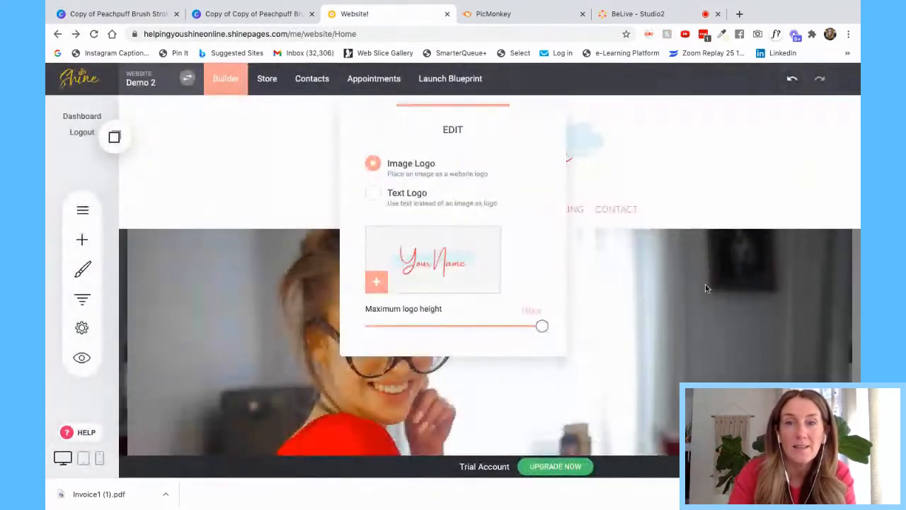
{"action": "left_click", "coordinate": [705, 284]}
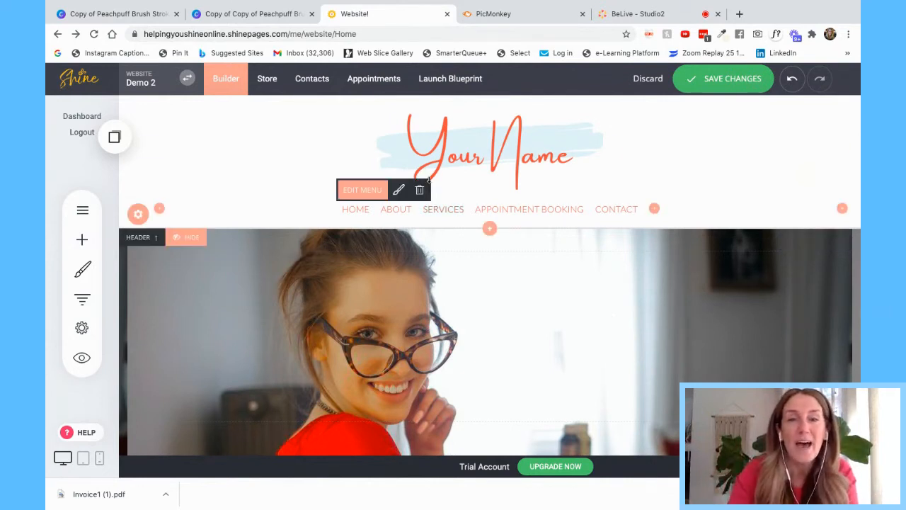
Change the header logo to the wide version with the cream background.
{"action": "left_click", "coordinate": [388, 93]}
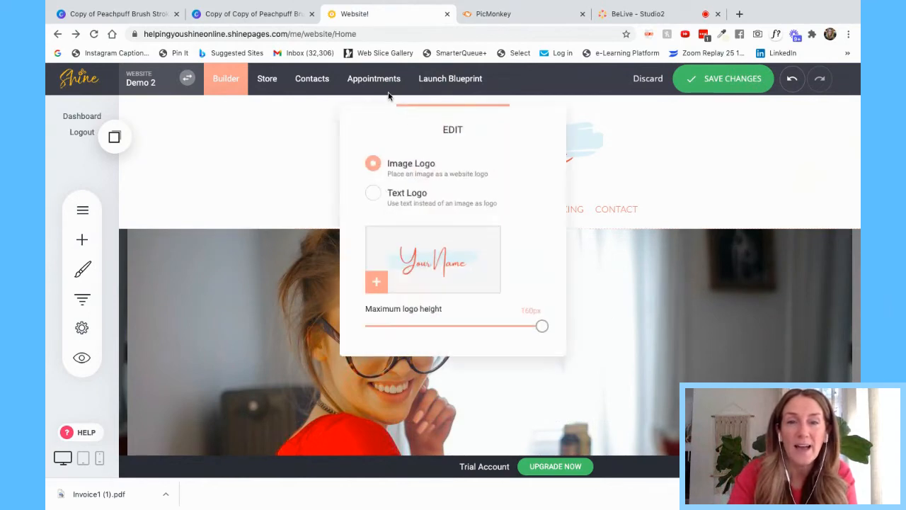
{"action": "left_click", "coordinate": [376, 283]}
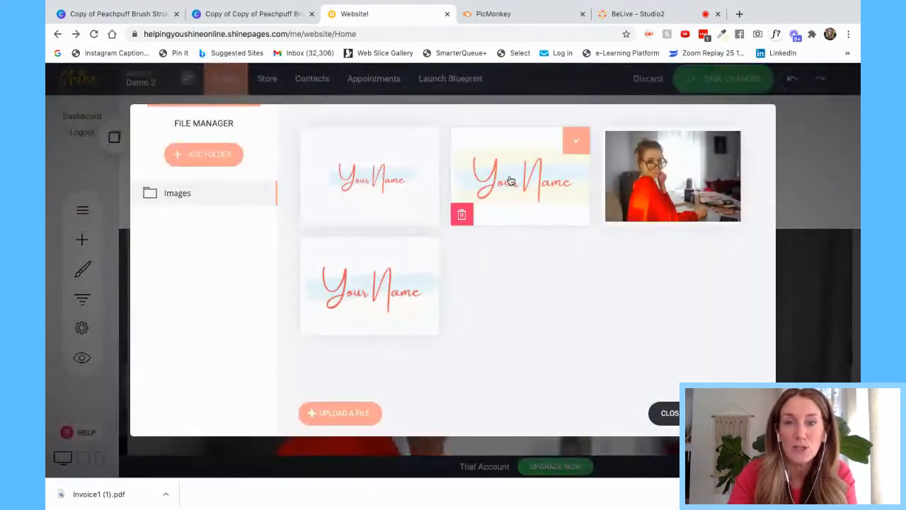
{"action": "left_click", "coordinate": [576, 140]}
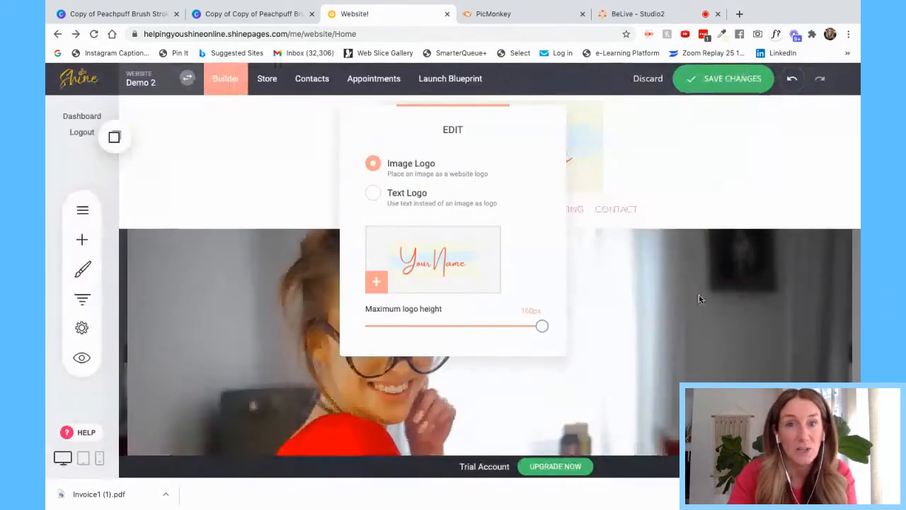
{"action": "left_click", "coordinate": [696, 239]}
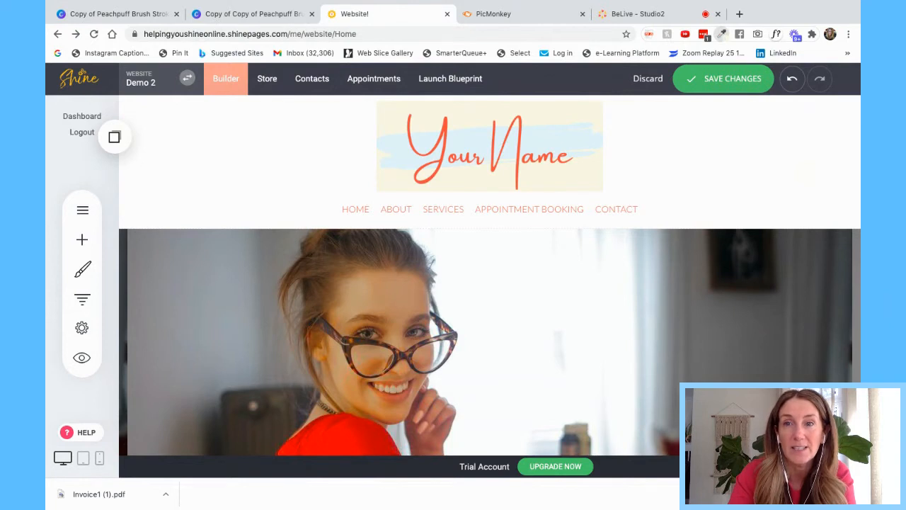
Sample the cream color behind the logo and set the header section's background color to #FAF7E6.
{"action": "left_click", "coordinate": [721, 34]}
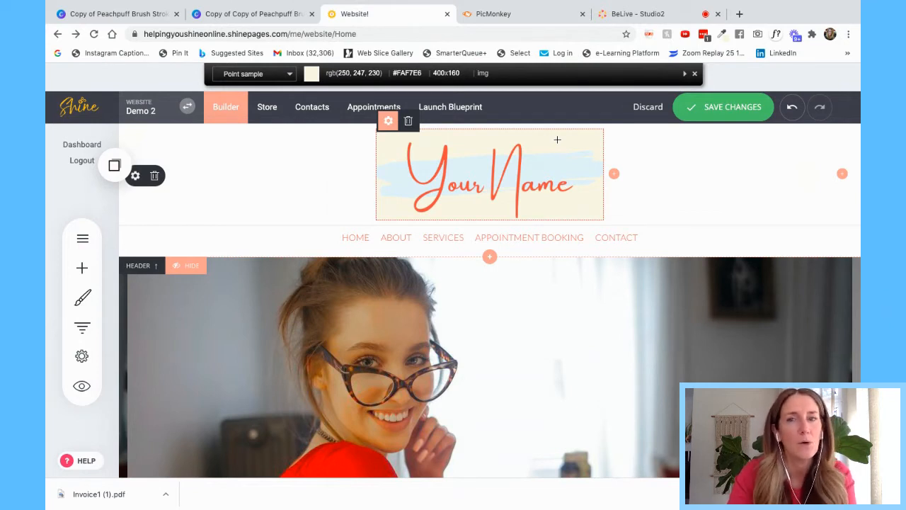
{"action": "left_click", "coordinate": [554, 142]}
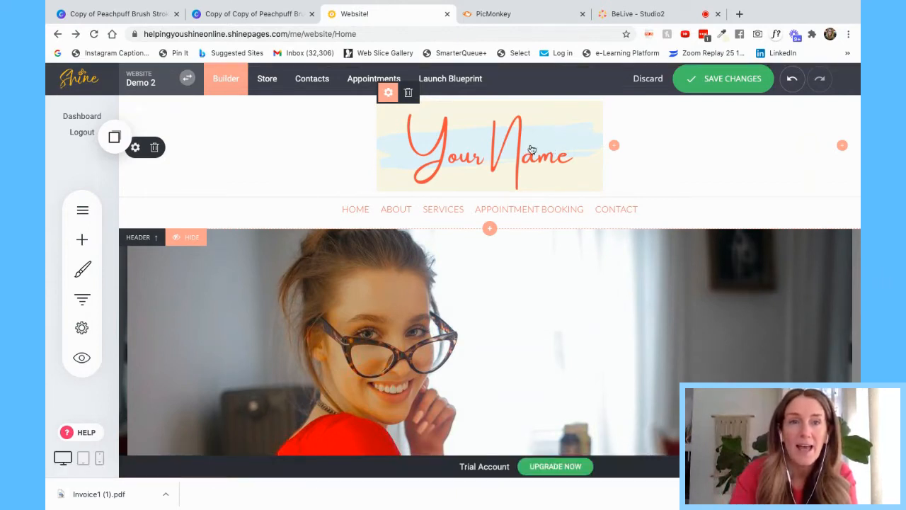
{"action": "left_click", "coordinate": [136, 148]}
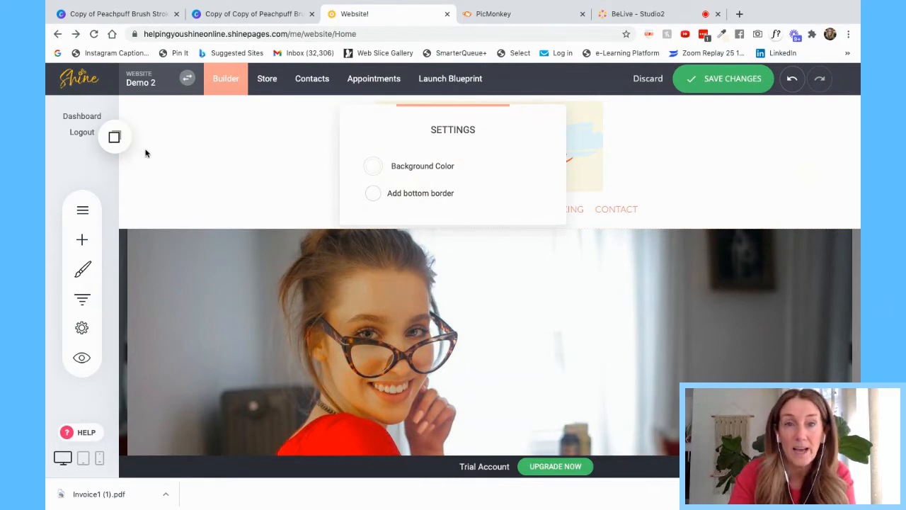
{"action": "left_click", "coordinate": [373, 167]}
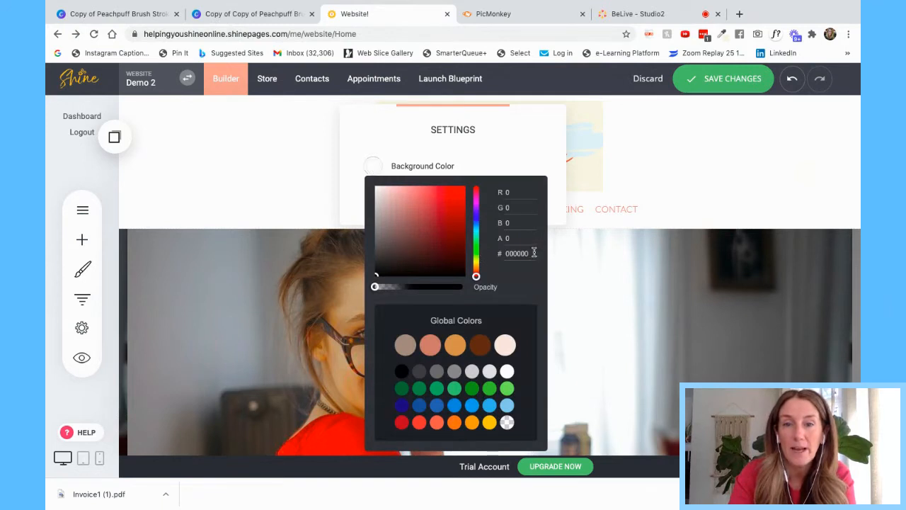
{"action": "left_click_drag", "start_coordinate": [534, 253], "coordinate": [499, 255]}
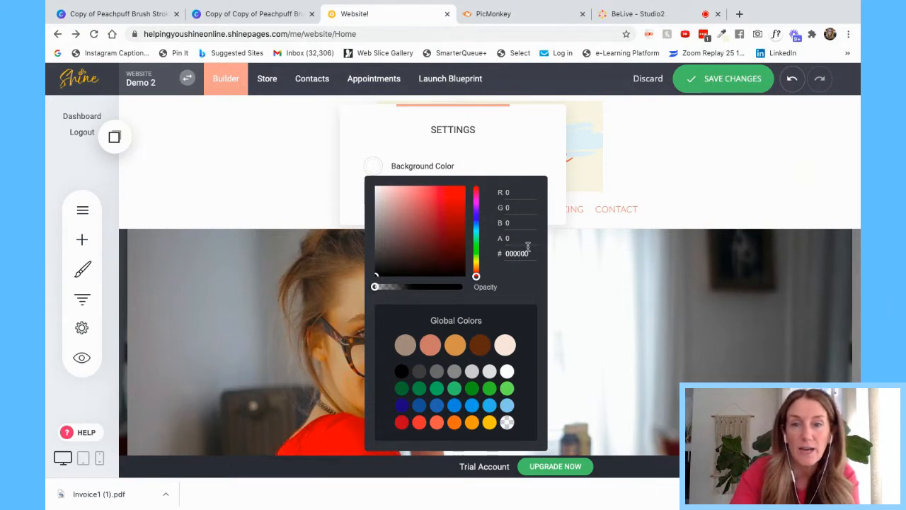
{"action": "left_click_drag", "start_coordinate": [532, 252], "coordinate": [499, 254]}
{"action": "key", "text": "ctrl+v"}
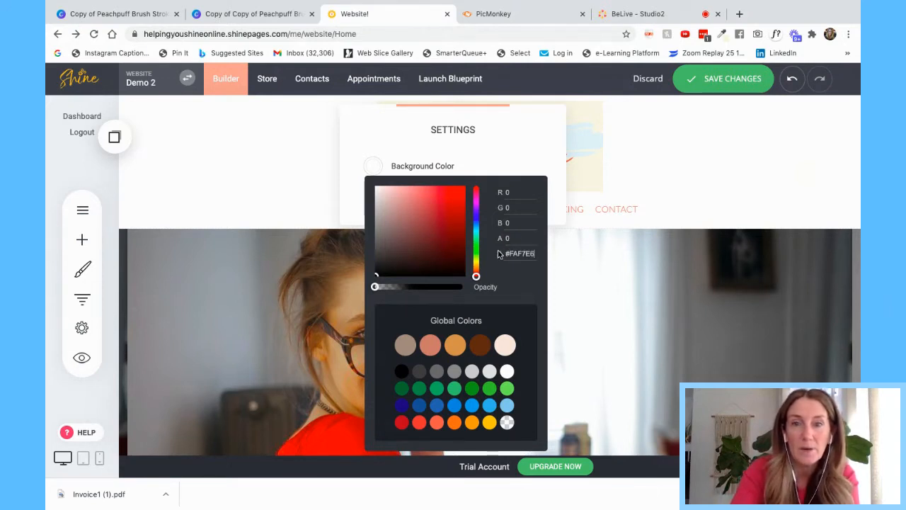
{"action": "key", "text": "Return"}
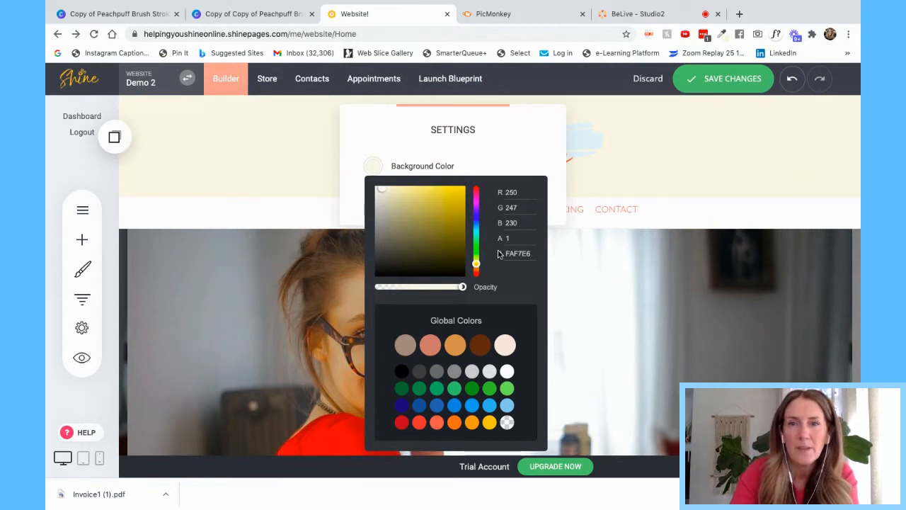
{"action": "left_click", "coordinate": [680, 168]}
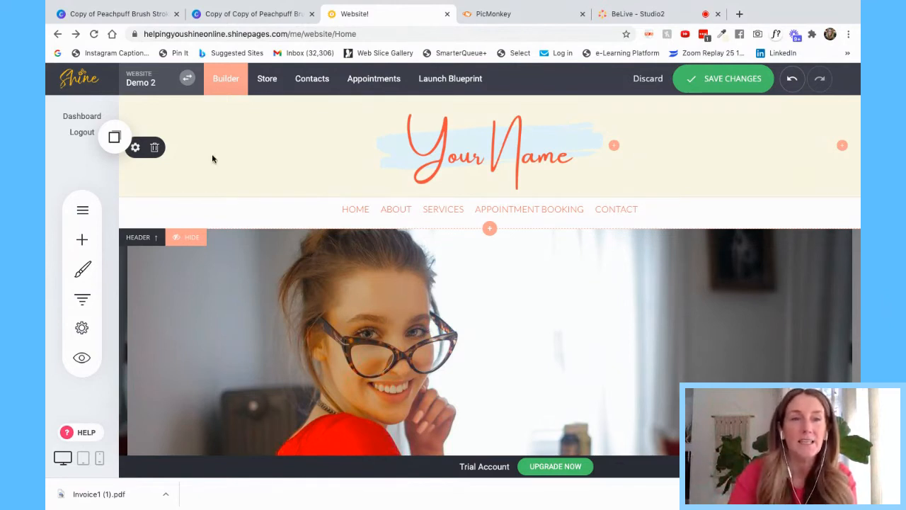
Set the header section's background color to white, #FFFFFF.
{"action": "left_click", "coordinate": [135, 148]}
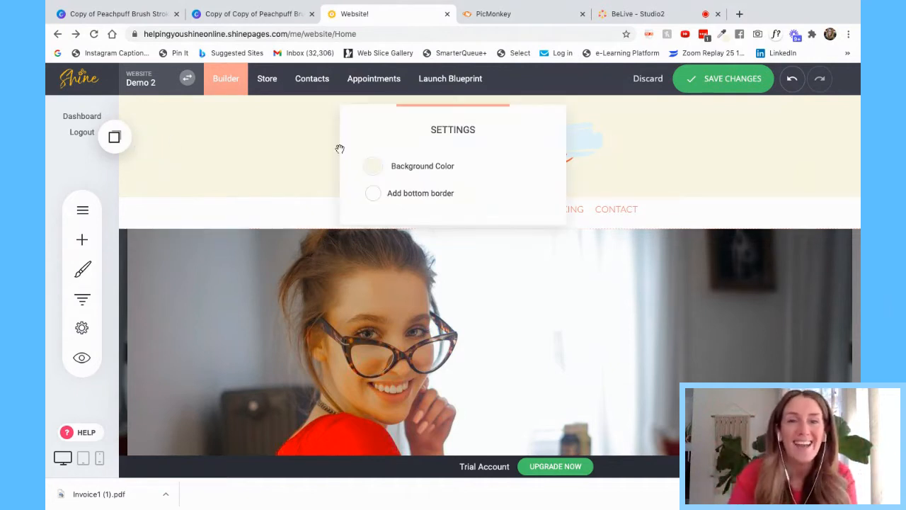
{"action": "left_click", "coordinate": [374, 168]}
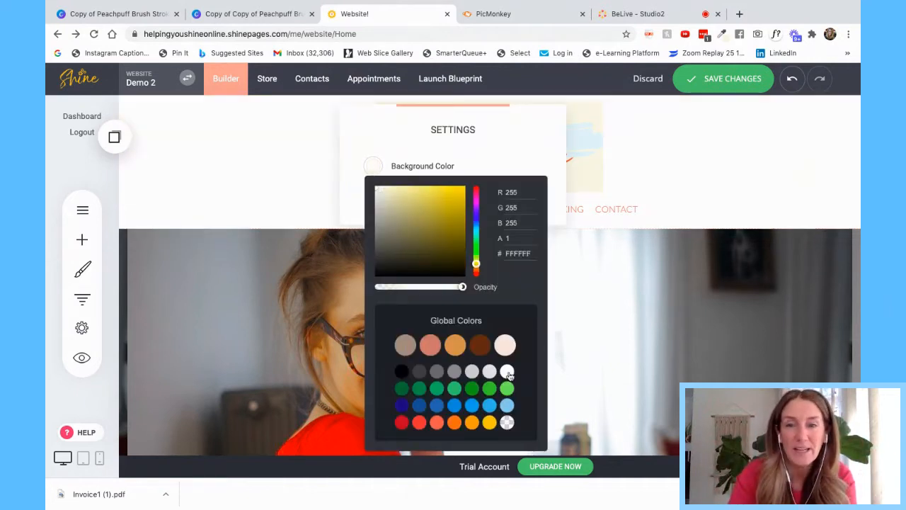
{"action": "left_click", "coordinate": [702, 235]}
{"action": "left_click", "coordinate": [703, 235]}
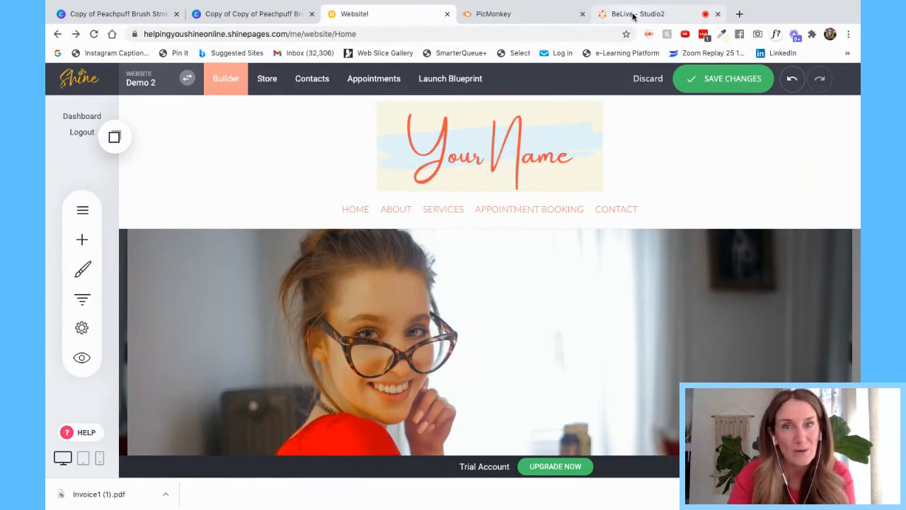
Examine the empty space around the square logo design in Canva and return to the Shine website builder.
{"action": "left_click", "coordinate": [239, 15]}
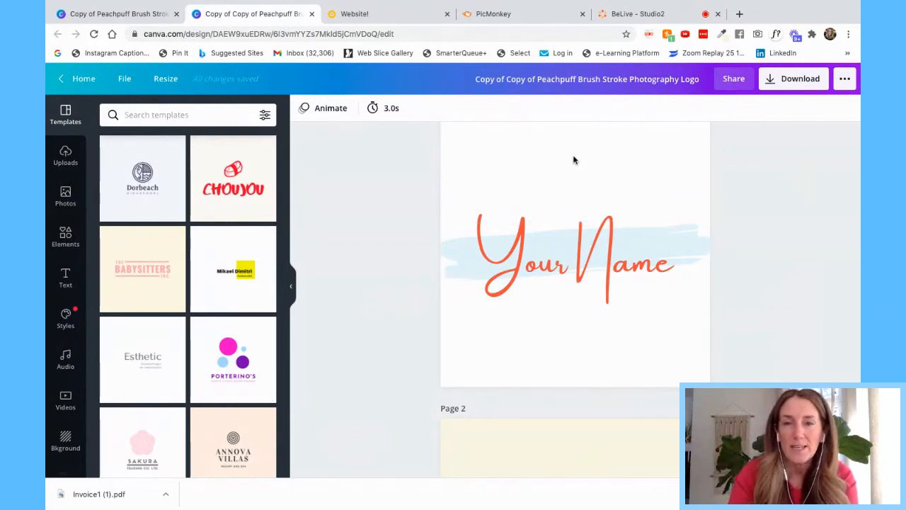
{"action": "scroll", "coordinate": [573, 160], "scroll_direction": "up", "scroll_amount": 2}
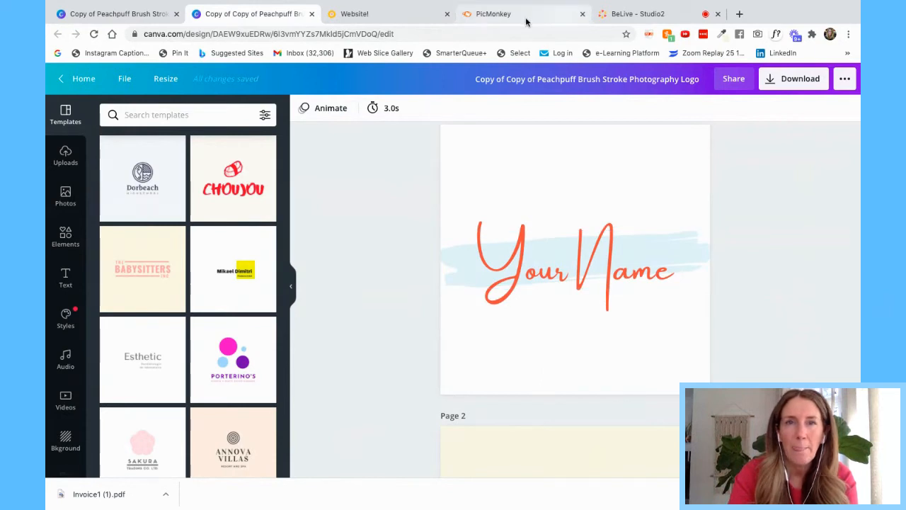
{"action": "left_click", "coordinate": [369, 16]}
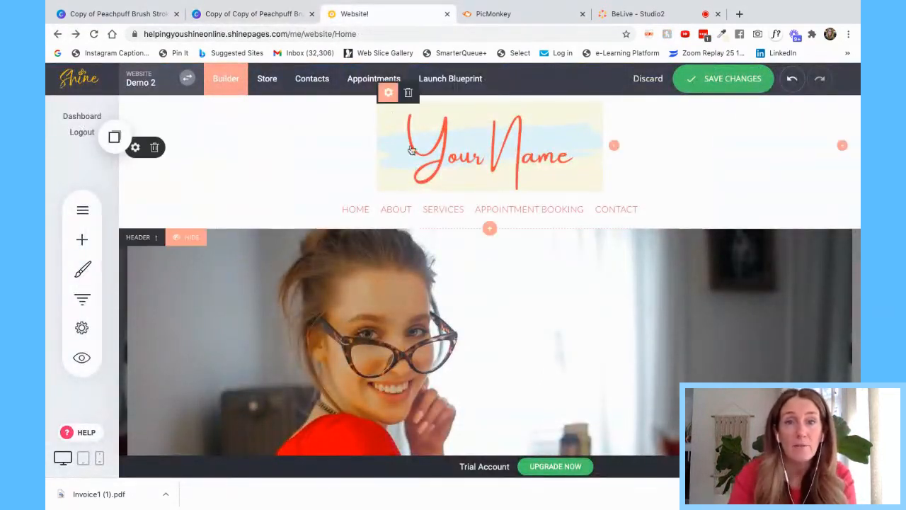
Replace the header logo with the square transparent version from the file manager.
{"action": "left_click", "coordinate": [392, 97]}
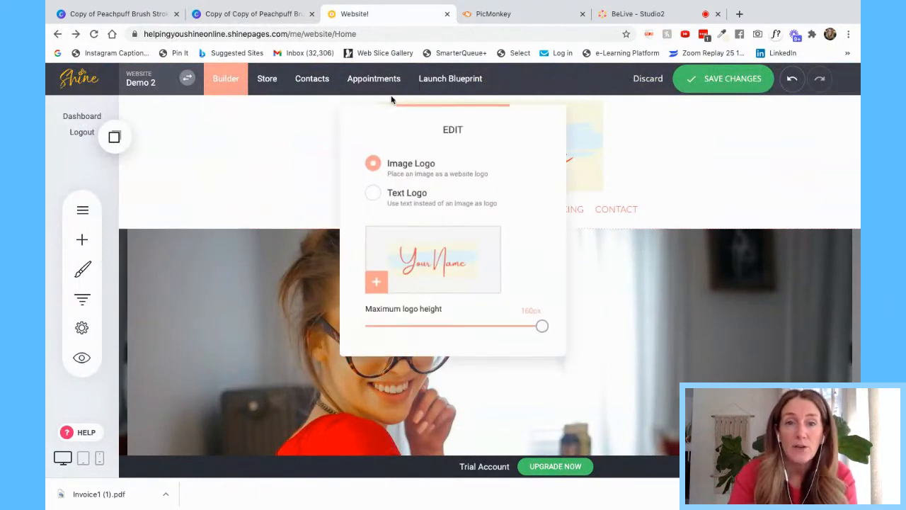
{"action": "left_click", "coordinate": [375, 281]}
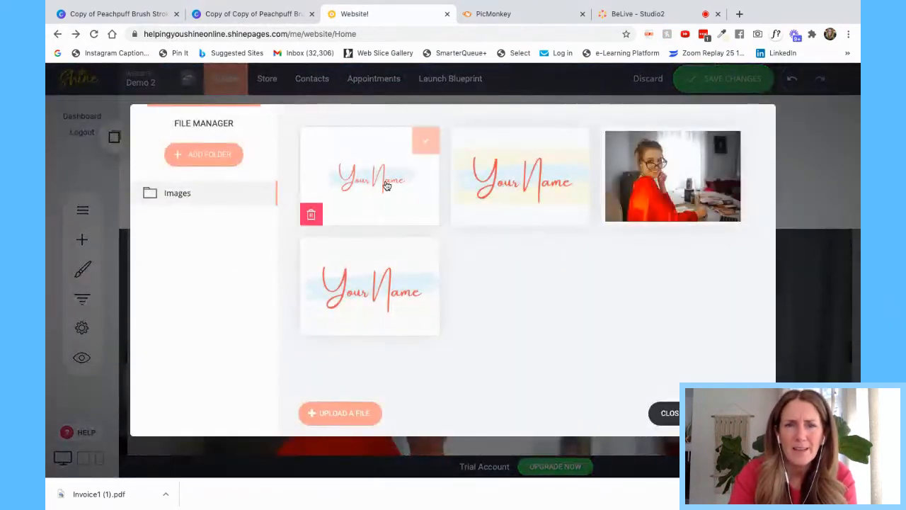
{"action": "left_click", "coordinate": [386, 185]}
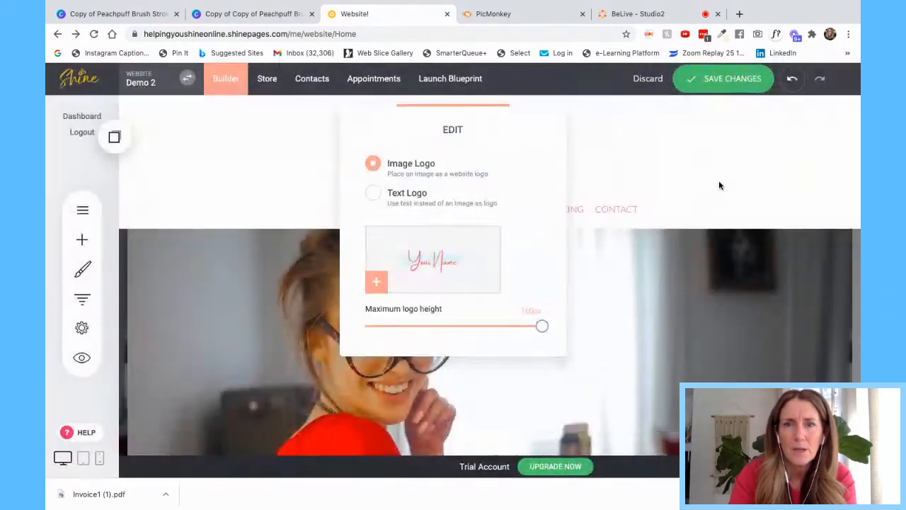
{"action": "left_click", "coordinate": [719, 185]}
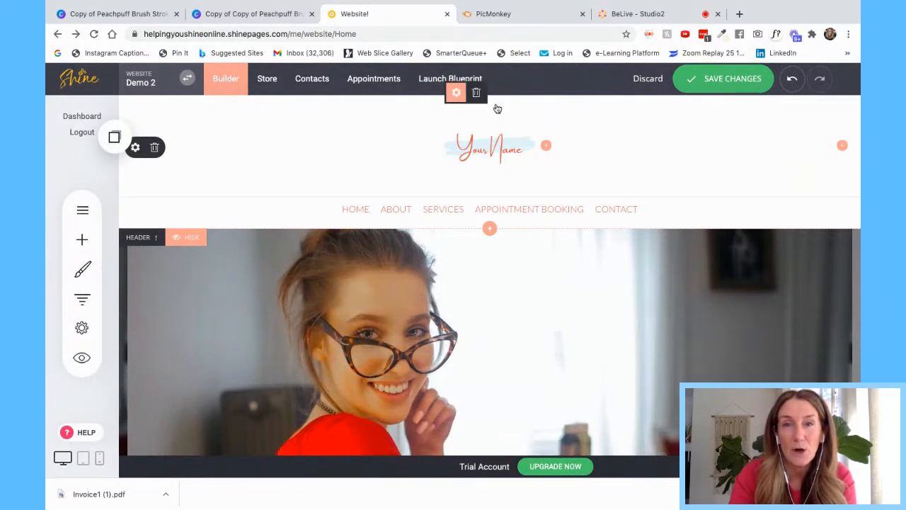
Try to enlarge the square header logo by raising its maximum logo height.
{"action": "left_click", "coordinate": [455, 94]}
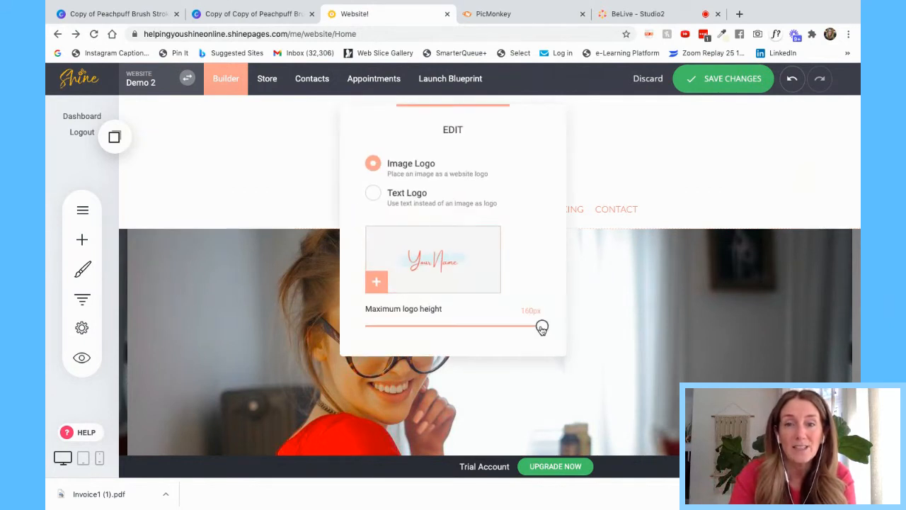
{"action": "mouse_move", "coordinate": [541, 328]}
{"action": "left_mouse_down"}
{"action": "mouse_move", "coordinate": [435, 326]}
{"action": "mouse_move", "coordinate": [542, 327]}
{"action": "left_mouse_up"}
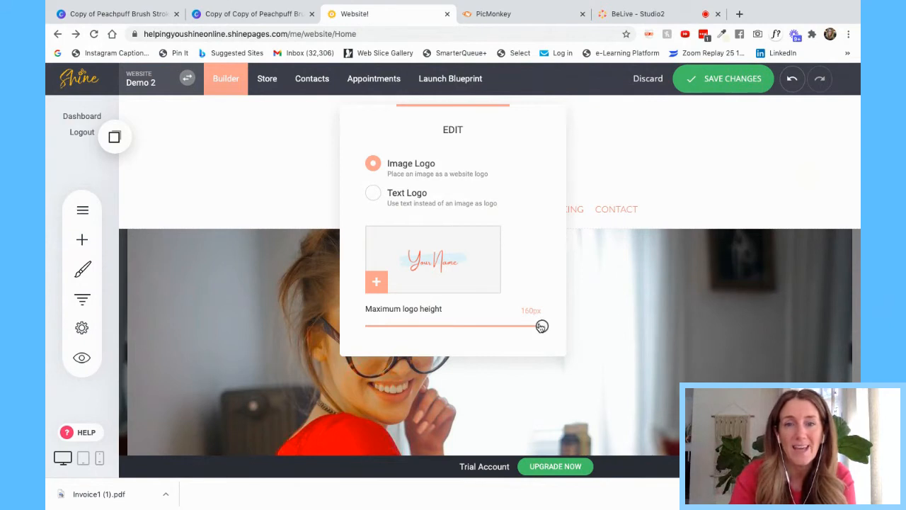
{"action": "mouse_move", "coordinate": [541, 326]}
{"action": "left_mouse_down"}
{"action": "mouse_move", "coordinate": [449, 325]}
{"action": "mouse_move", "coordinate": [541, 326]}
{"action": "left_mouse_up"}
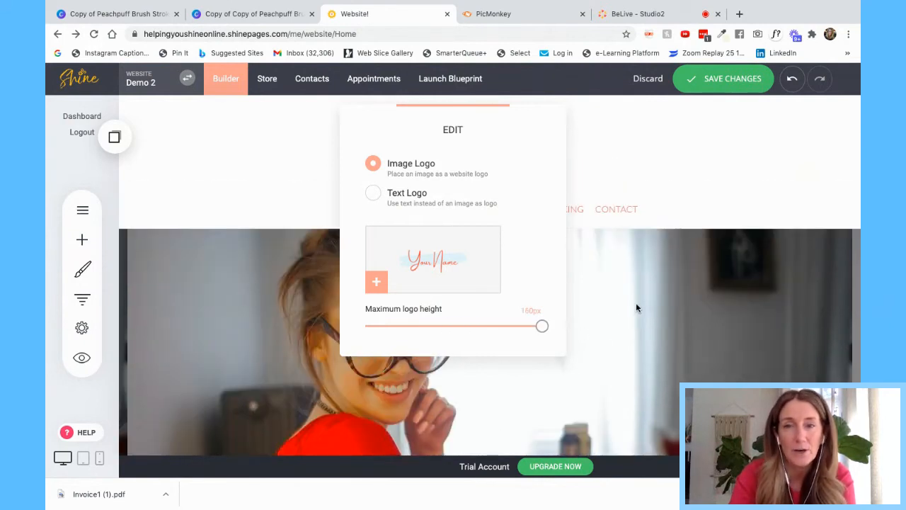
{"action": "left_click", "coordinate": [636, 302]}
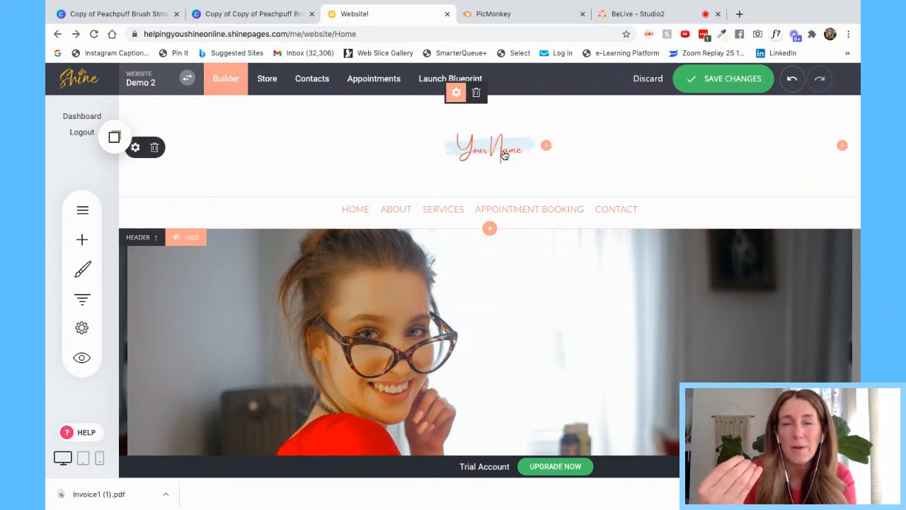
Switch to the square logo design in Canva and create a resized copy at 500 x 200 px.
{"action": "left_click", "coordinate": [245, 15]}
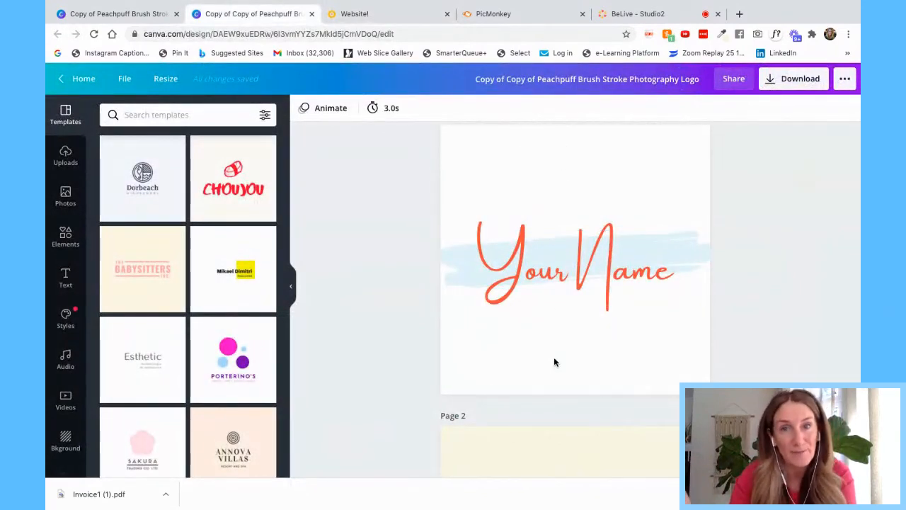
{"action": "left_click", "coordinate": [174, 78]}
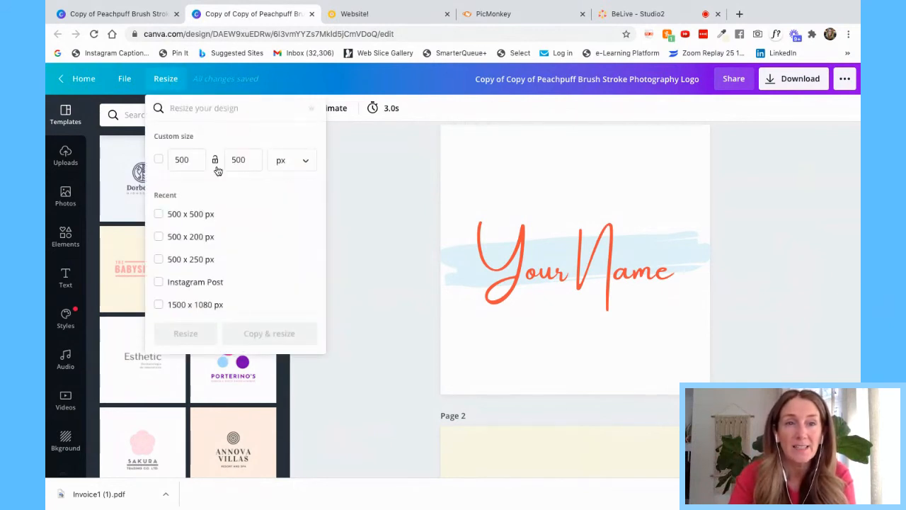
{"action": "left_click_drag", "start_coordinate": [248, 158], "coordinate": [222, 160]}
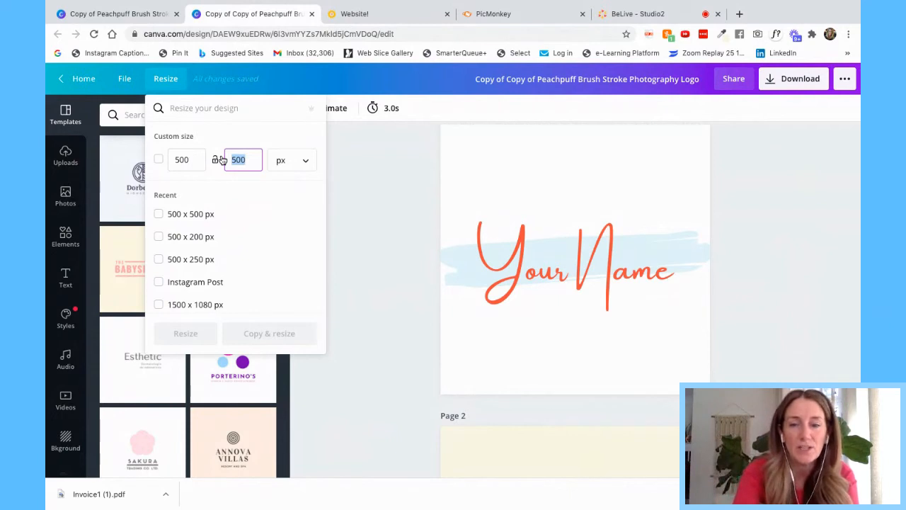
{"action": "type", "text": "200"}
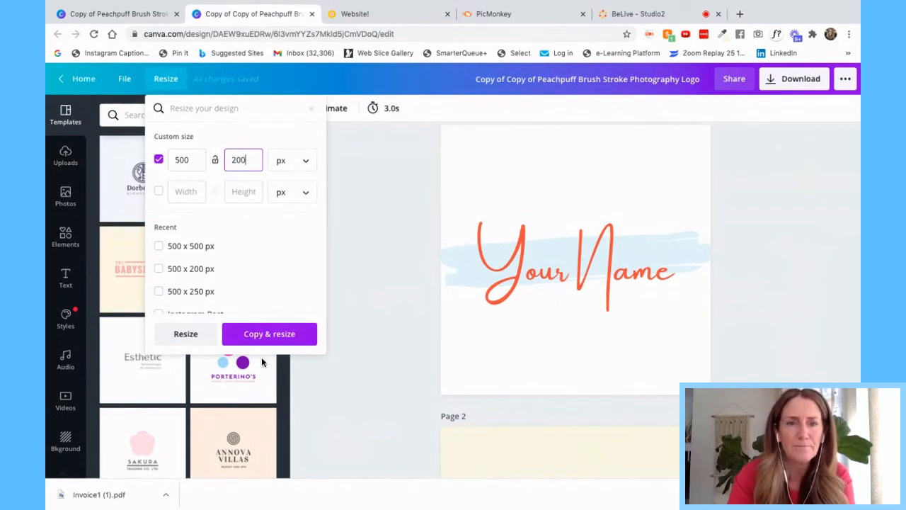
{"action": "left_click", "coordinate": [271, 336]}
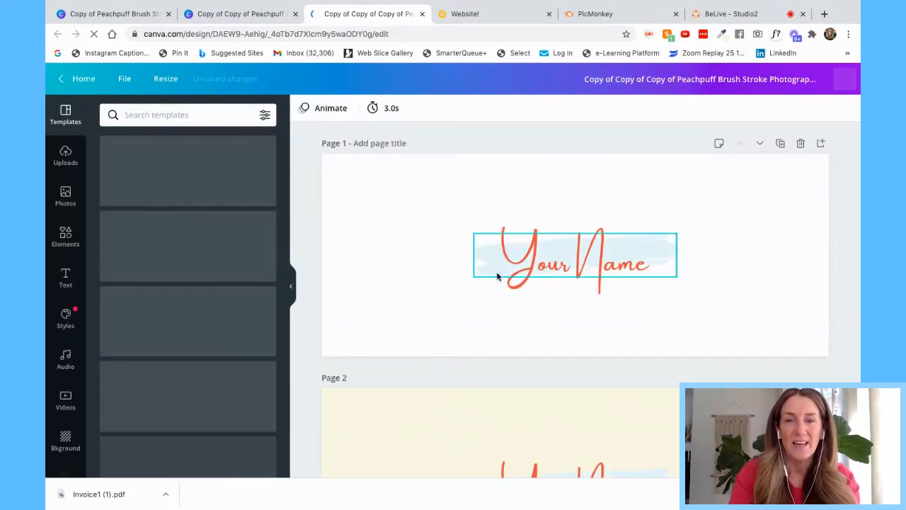
Enlarge the grouped Your Name logo on page 1 to span nearly the full page width and reposition it.
{"action": "left_click", "coordinate": [497, 273]}
{"action": "left_click", "coordinate": [458, 309]}
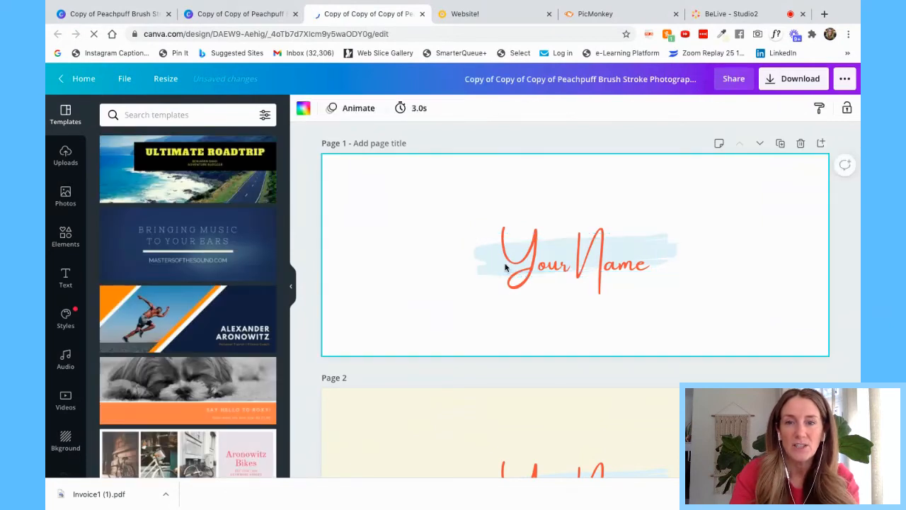
{"action": "left_click", "coordinate": [514, 259]}
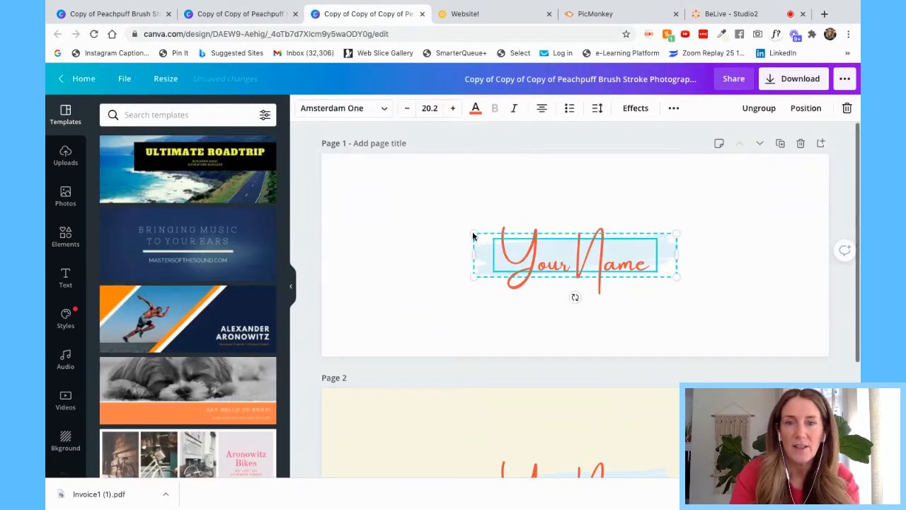
{"action": "left_click_drag", "start_coordinate": [376, 194], "coordinate": [303, 198]}
{"action": "left_click_drag", "start_coordinate": [672, 200], "coordinate": [799, 193]}
{"action": "left_click_drag", "start_coordinate": [622, 237], "coordinate": [641, 265]}
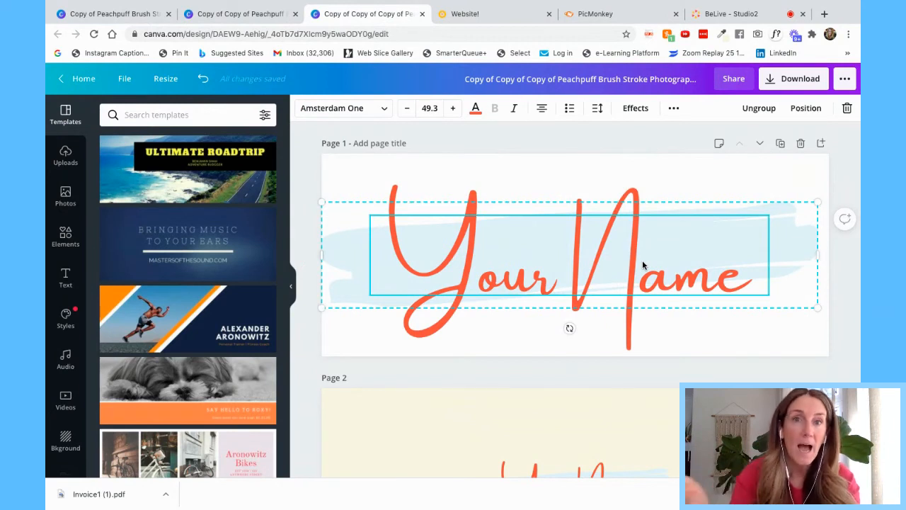
Switch to PicMonkey and crop the square logo's empty space above and below, to a 500 x 199 px canvas.
{"action": "left_click", "coordinate": [612, 14]}
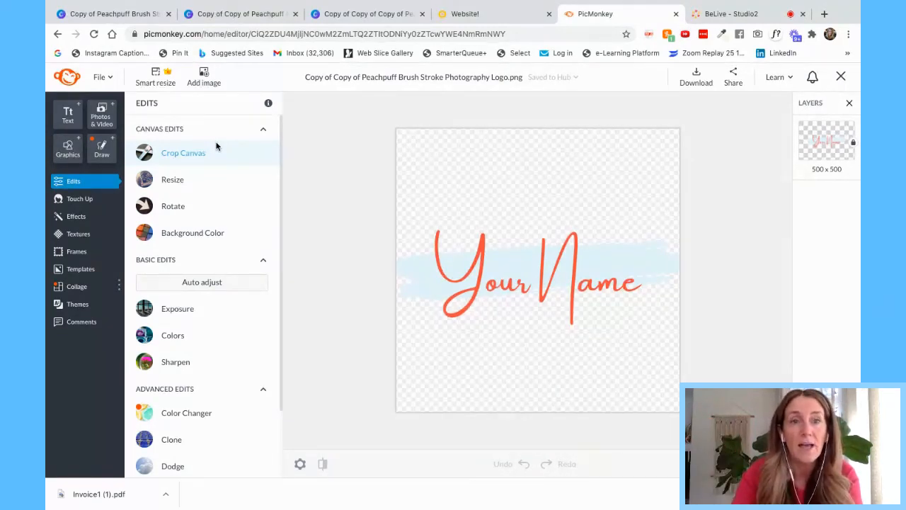
{"action": "left_click", "coordinate": [217, 146]}
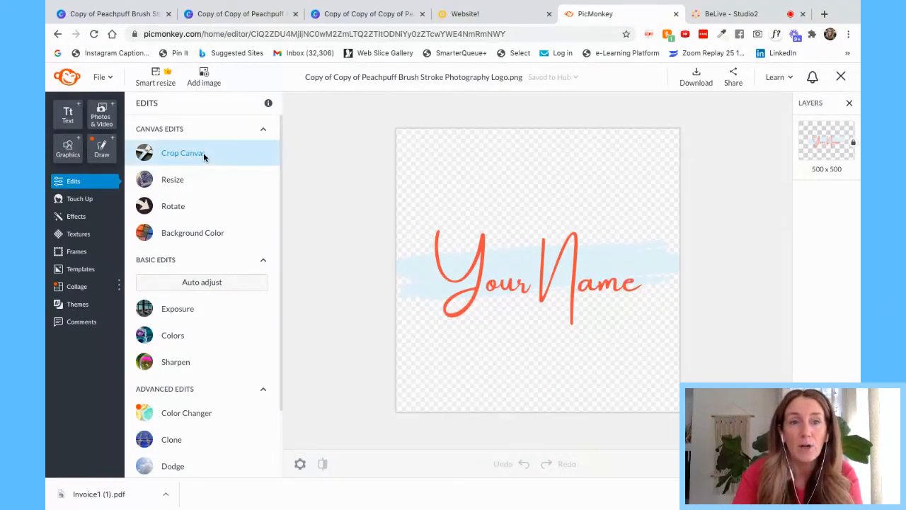
{"action": "left_click", "coordinate": [204, 157]}
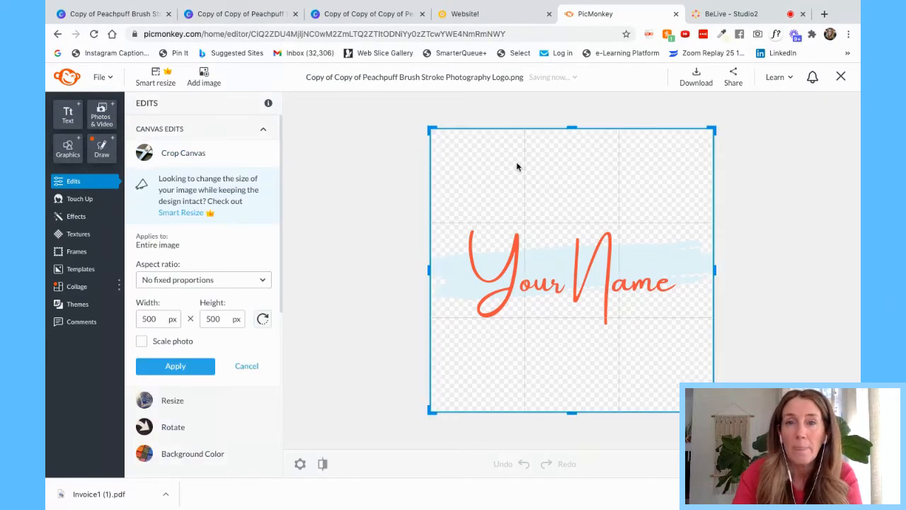
{"action": "left_click_drag", "start_coordinate": [571, 126], "coordinate": [560, 217]}
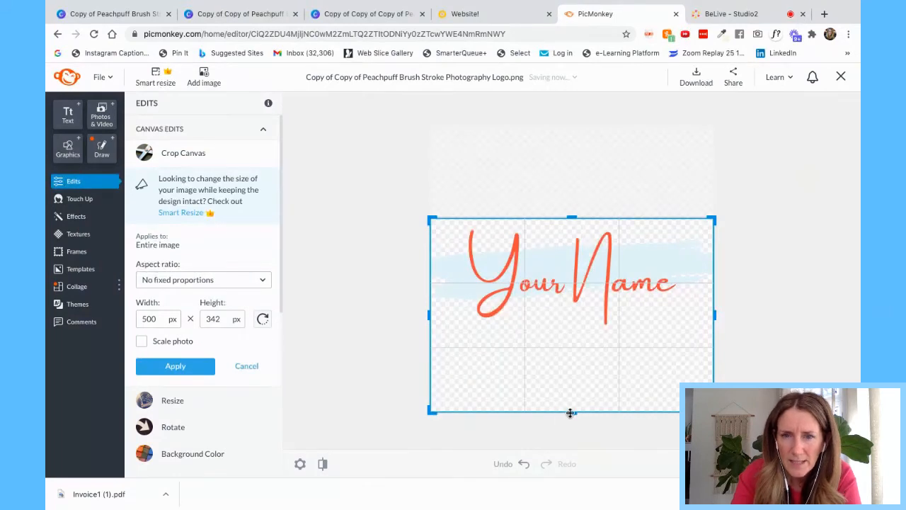
{"action": "left_click_drag", "start_coordinate": [570, 413], "coordinate": [577, 309]}
{"action": "left_click_drag", "start_coordinate": [578, 320], "coordinate": [574, 330]}
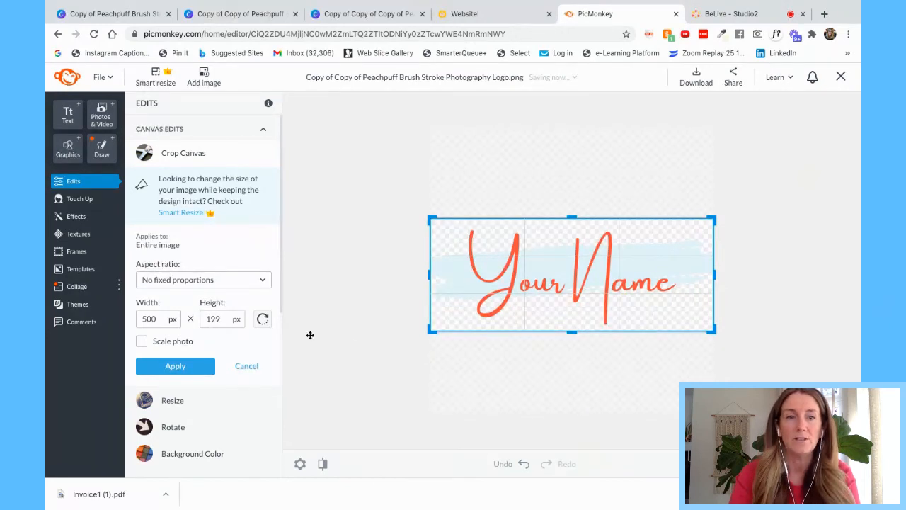
{"action": "left_click", "coordinate": [191, 366]}
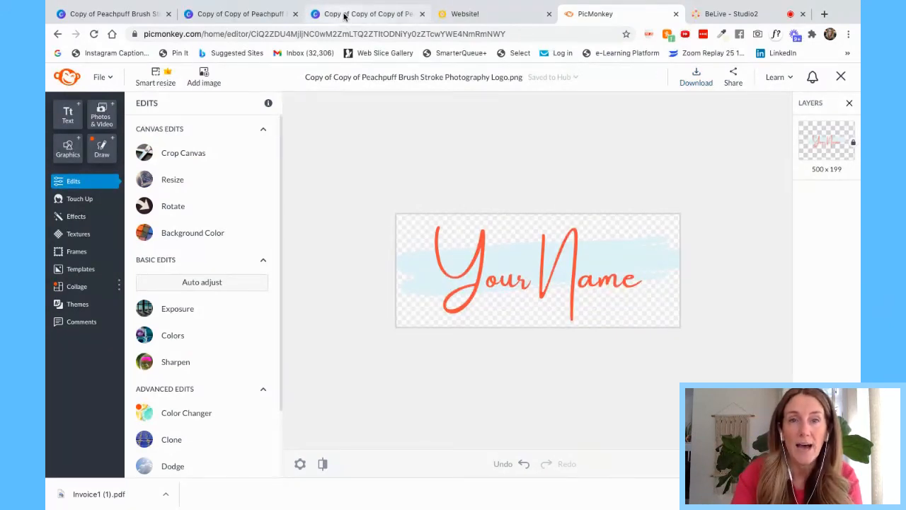
Return to the Shine website builder and replace the square header logo with the wide version.
{"action": "left_click", "coordinate": [345, 15]}
{"action": "left_click", "coordinate": [504, 16]}
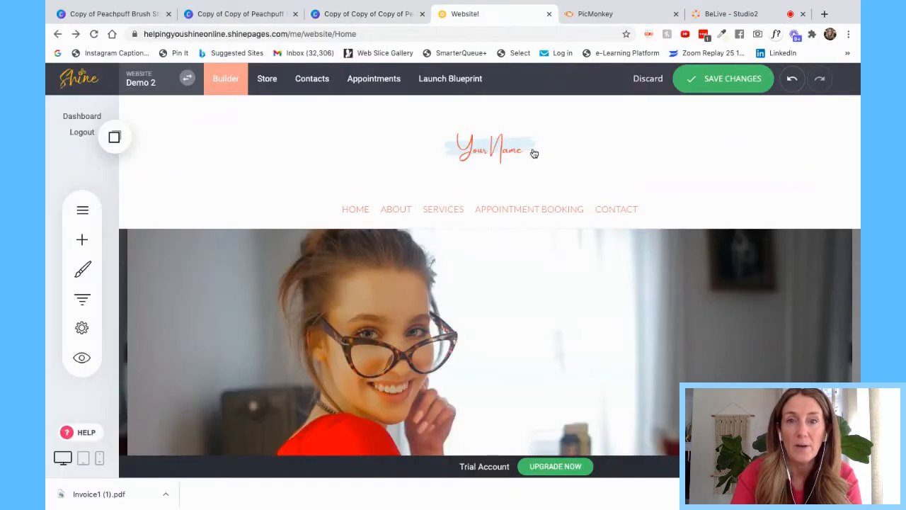
{"action": "left_click", "coordinate": [457, 94]}
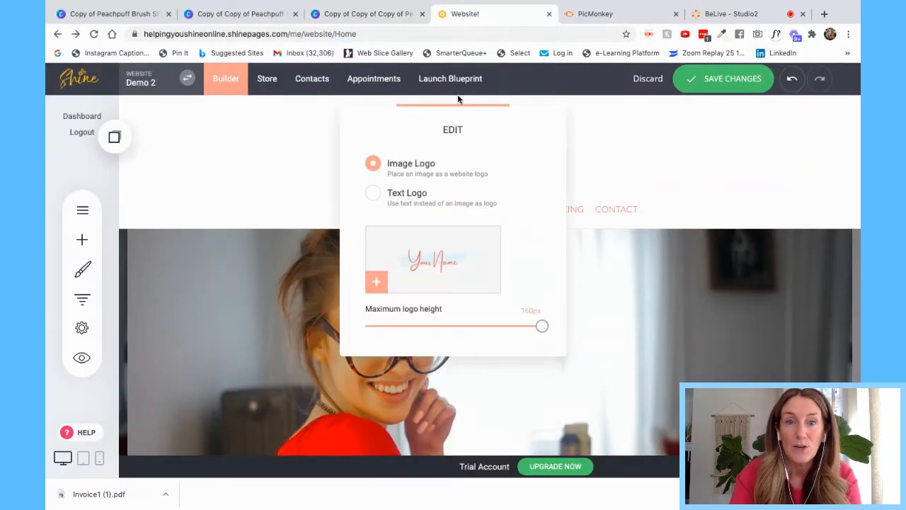
{"action": "left_click", "coordinate": [377, 281]}
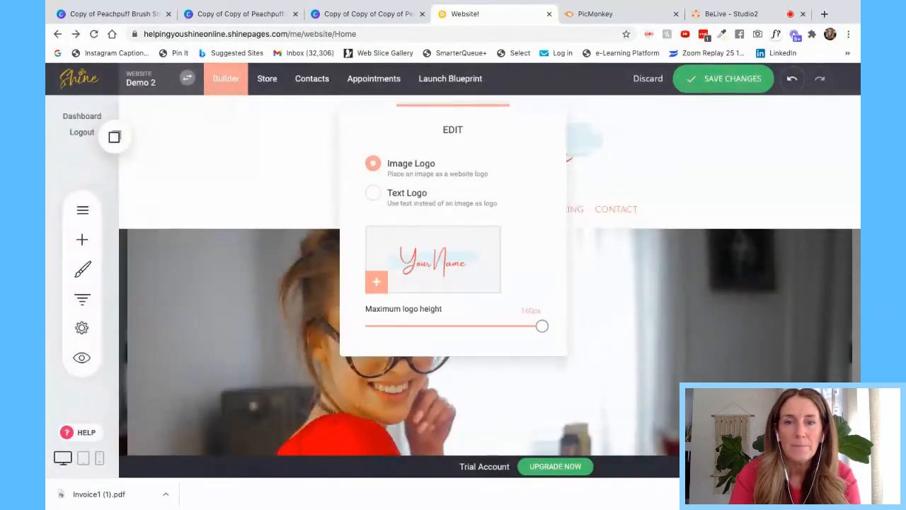
{"action": "left_click", "coordinate": [683, 189]}
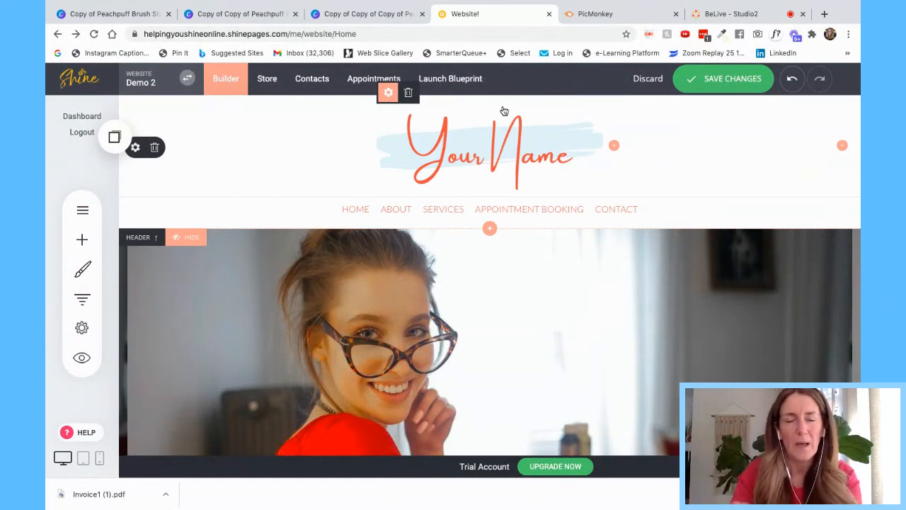
Try the wide header logo at maximum heights of 60 px and 120 px.
{"action": "left_click", "coordinate": [388, 97]}
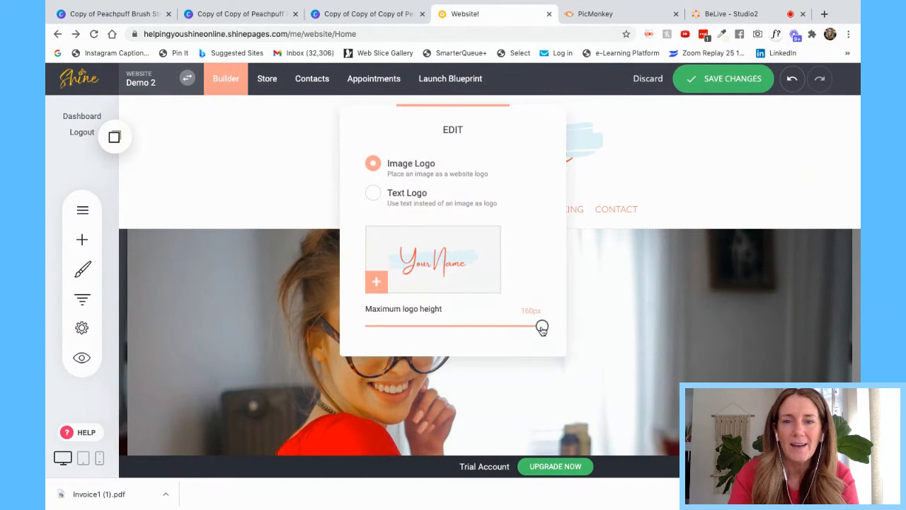
{"action": "left_click_drag", "start_coordinate": [543, 329], "coordinate": [425, 331]}
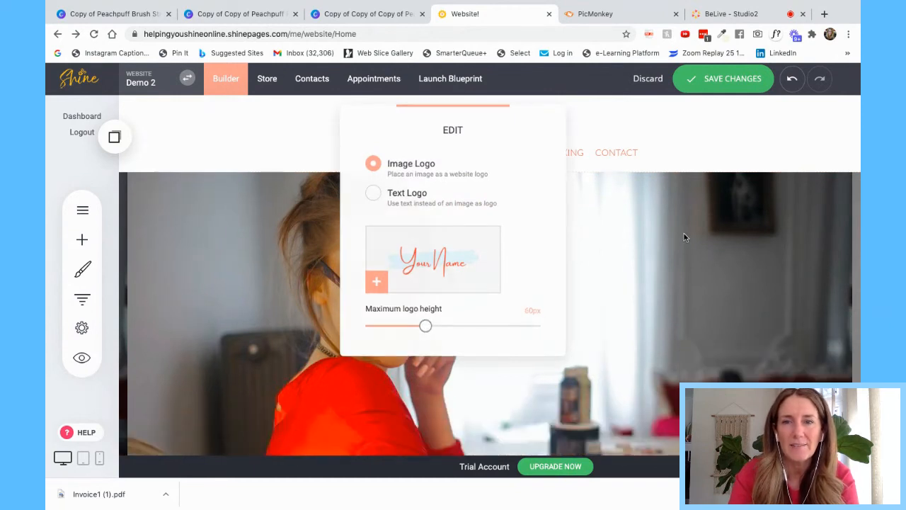
{"action": "left_click", "coordinate": [683, 233]}
{"action": "mouse_move", "coordinate": [493, 114]}
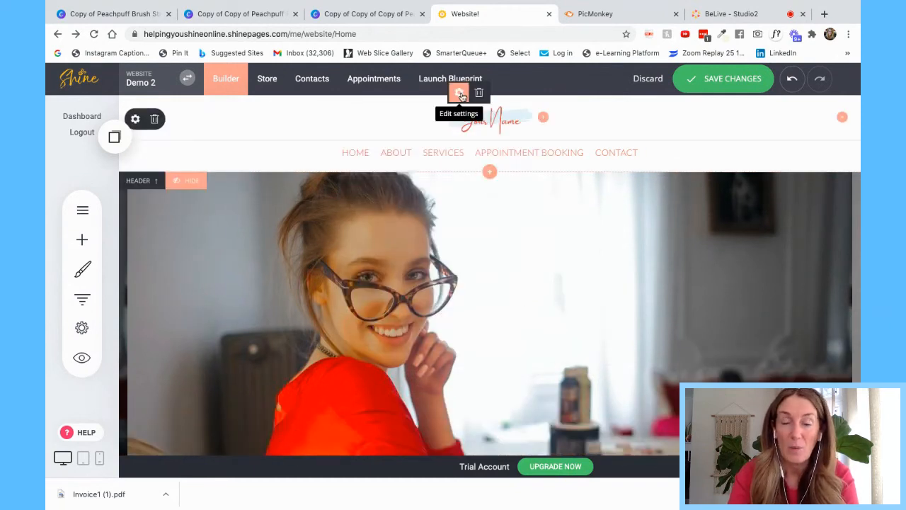
{"action": "left_click", "coordinate": [460, 96]}
{"action": "left_click_drag", "start_coordinate": [425, 325], "coordinate": [496, 326]}
{"action": "left_click", "coordinate": [711, 269]}
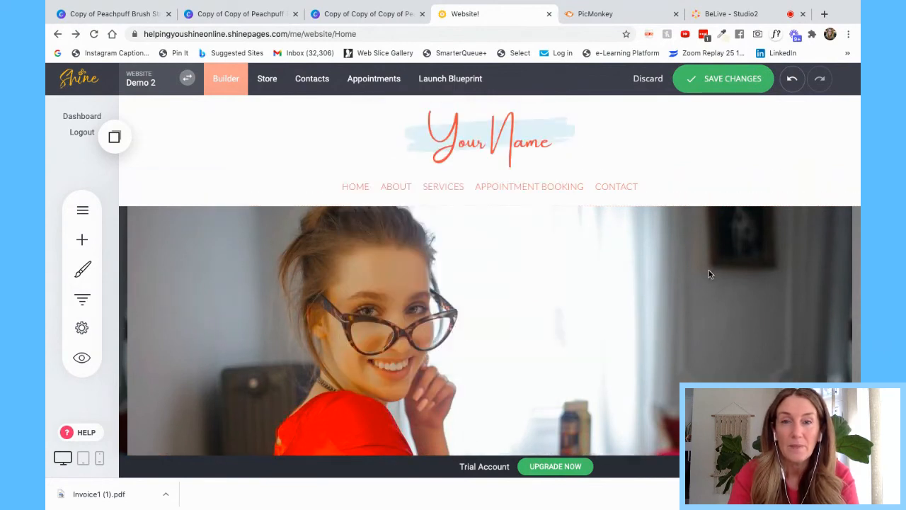
Set the header logo's maximum height to 130 px.
{"action": "mouse_move", "coordinate": [558, 147]}
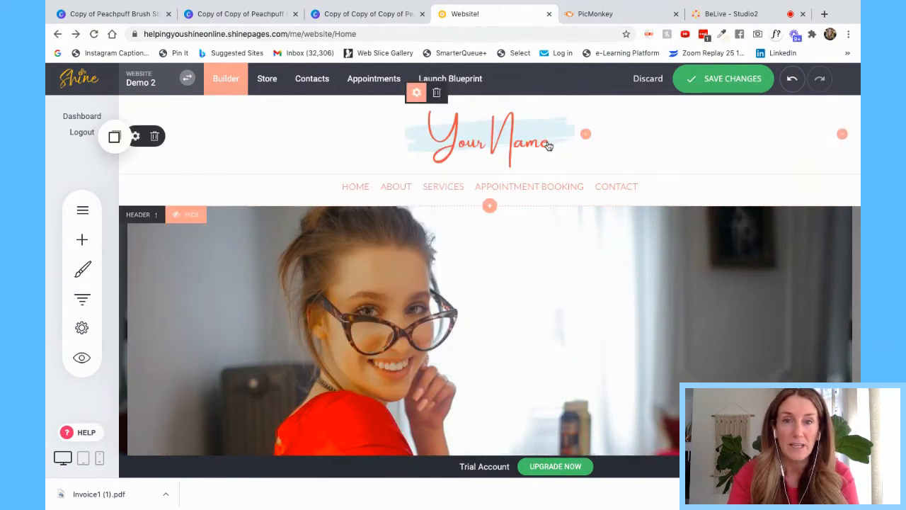
{"action": "left_click", "coordinate": [416, 92]}
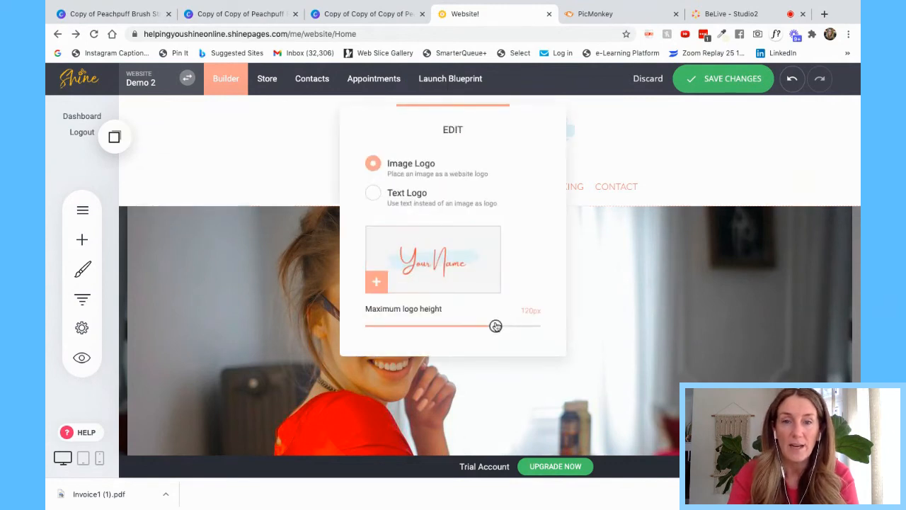
{"action": "left_click_drag", "start_coordinate": [496, 325], "coordinate": [507, 326]}
{"action": "left_click", "coordinate": [597, 251]}
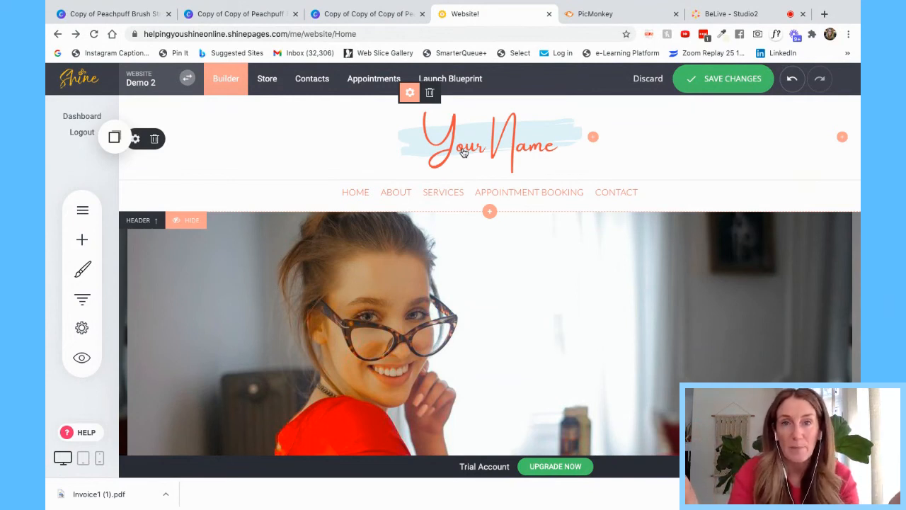
Switch the header logo to a text logo reading "Your Name Here".
{"action": "left_click", "coordinate": [410, 96]}
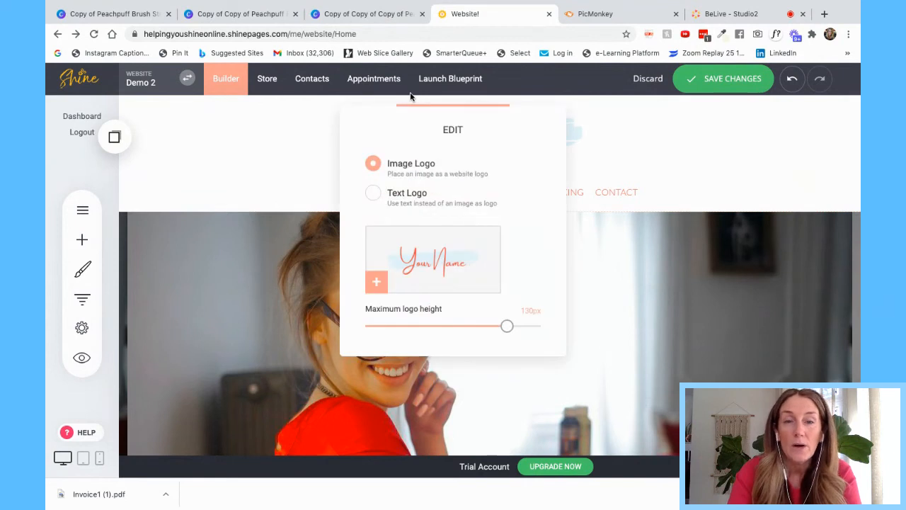
{"action": "left_click", "coordinate": [373, 194]}
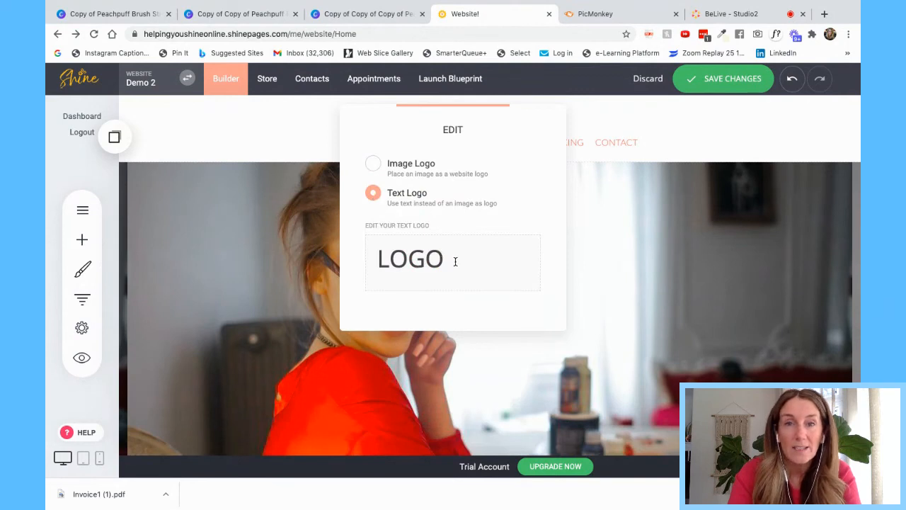
{"action": "left_click_drag", "start_coordinate": [455, 261], "coordinate": [371, 257]}
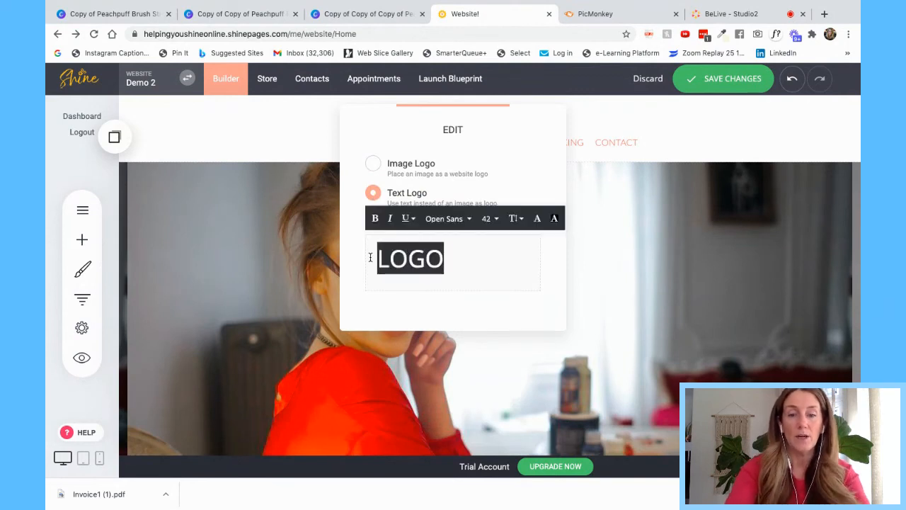
{"action": "type", "text": "Your N"}
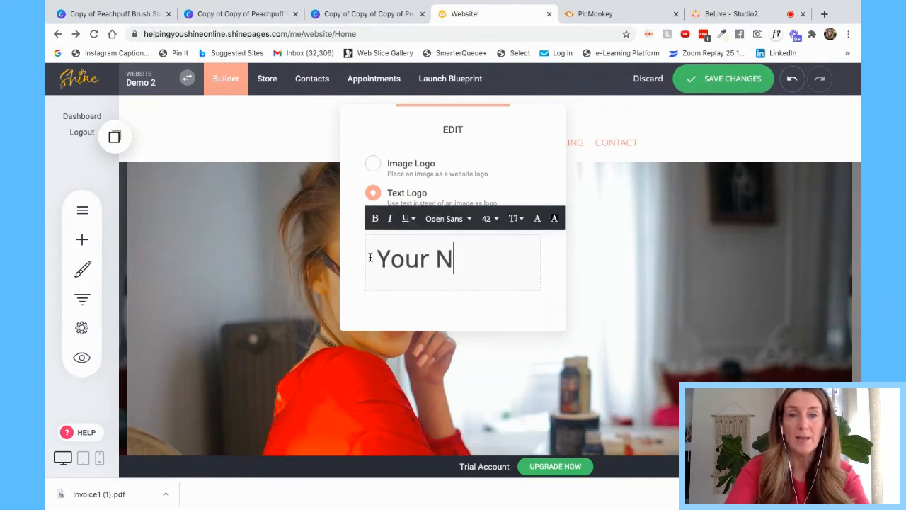
{"action": "type", "text": "ame Here"}
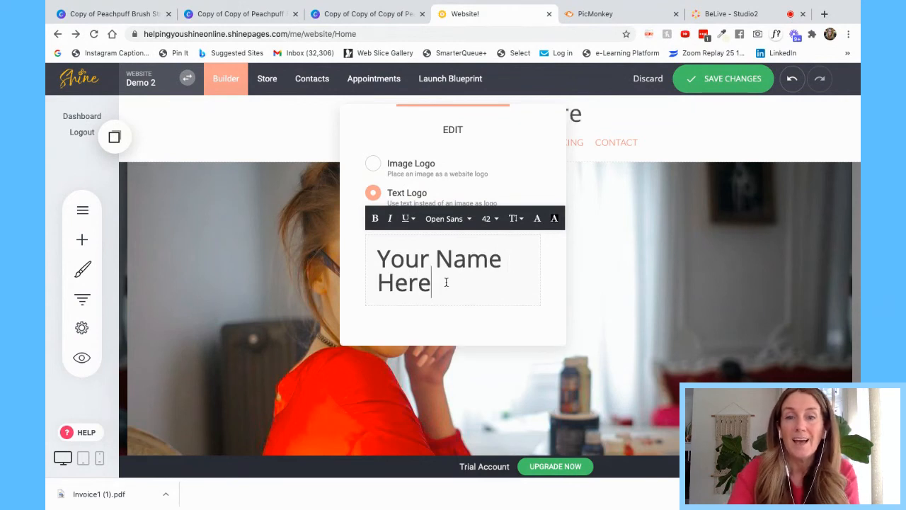
Format the whole logo text in the Braggest font at size 66 with the coral color #EB6B56.
{"action": "left_click_drag", "start_coordinate": [429, 283], "coordinate": [375, 259]}
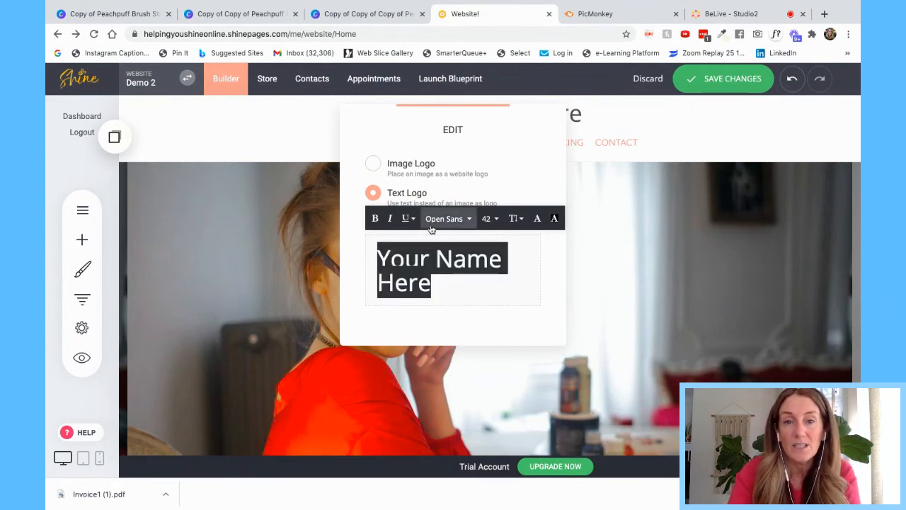
{"action": "left_click", "coordinate": [470, 221]}
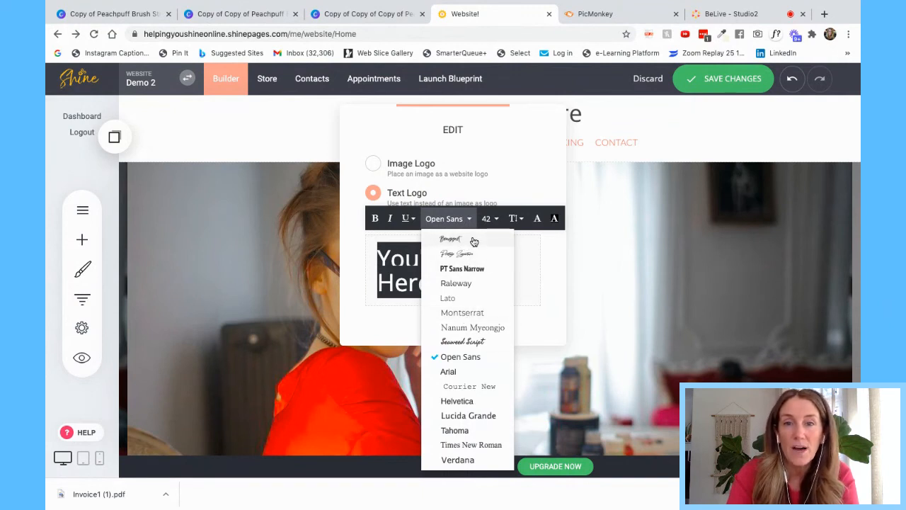
{"action": "left_click", "coordinate": [474, 242]}
{"action": "left_click", "coordinate": [487, 218]}
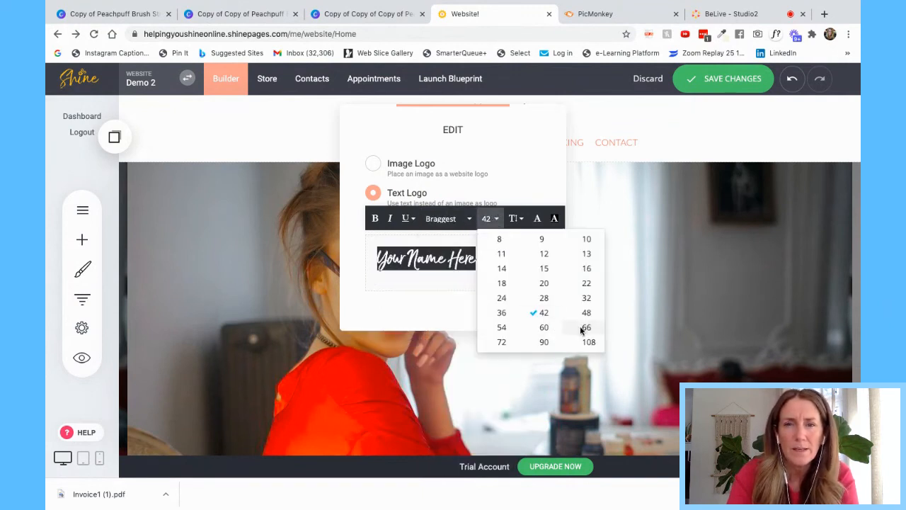
{"action": "left_click", "coordinate": [584, 328]}
{"action": "left_click", "coordinate": [537, 218]}
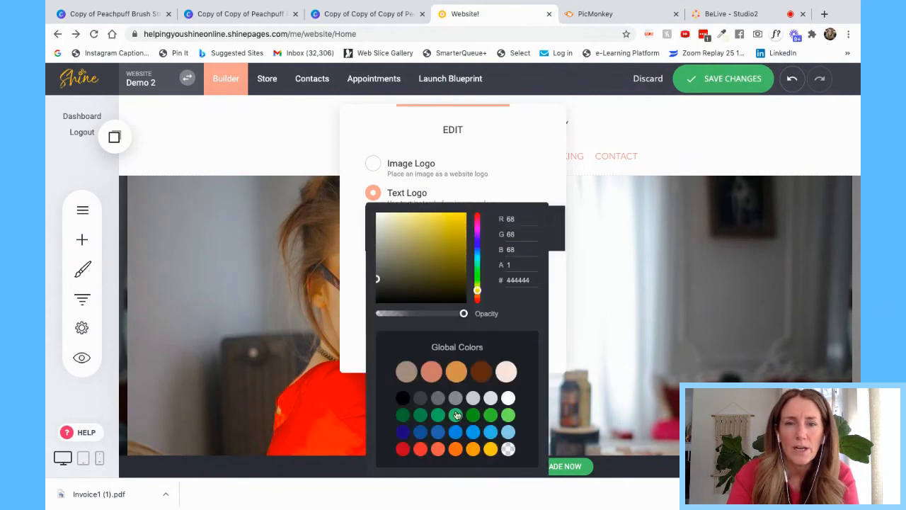
{"action": "left_click", "coordinate": [437, 450]}
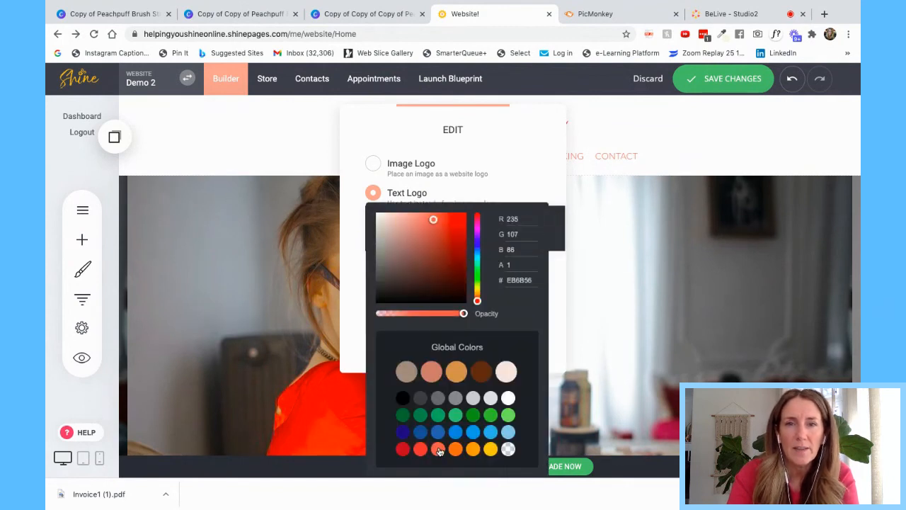
Close the logo editor and slightly increase the spacing above the text logo in the header.
{"action": "left_click", "coordinate": [554, 183]}
{"action": "left_click", "coordinate": [625, 246]}
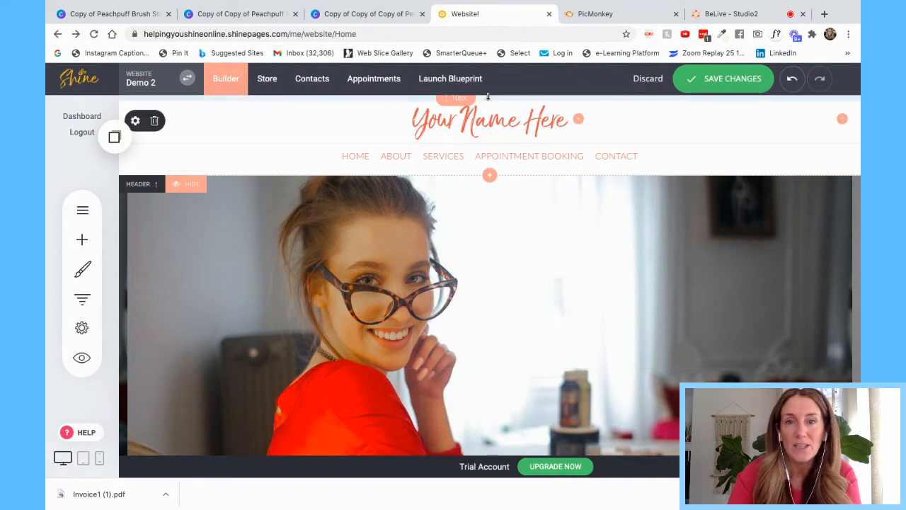
{"action": "left_click_drag", "start_coordinate": [488, 99], "coordinate": [487, 106]}
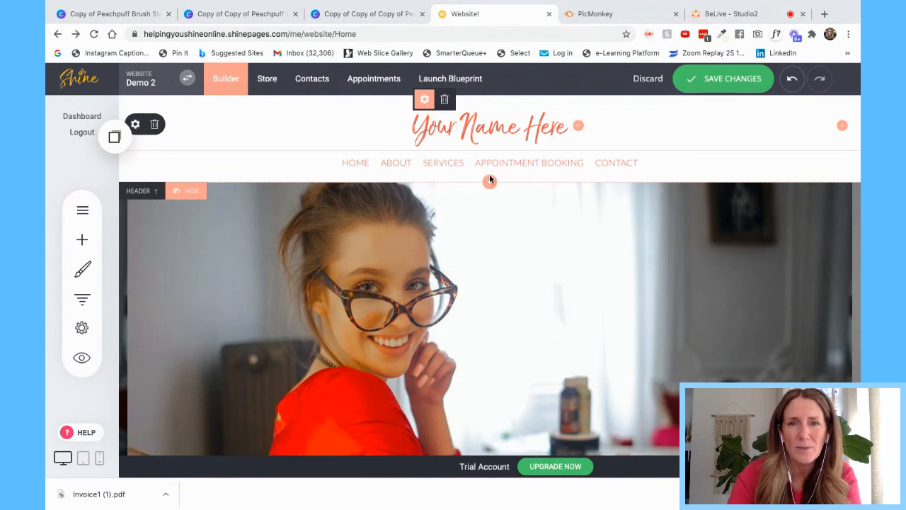
Recolor only the word "Name" in the header's text logo to red #B8312F.
{"action": "left_click", "coordinate": [424, 99]}
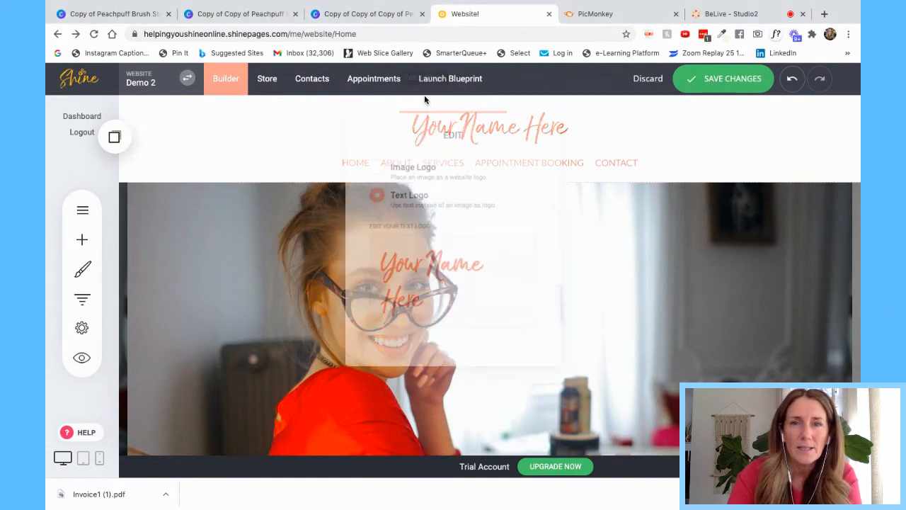
{"action": "left_click", "coordinate": [376, 264]}
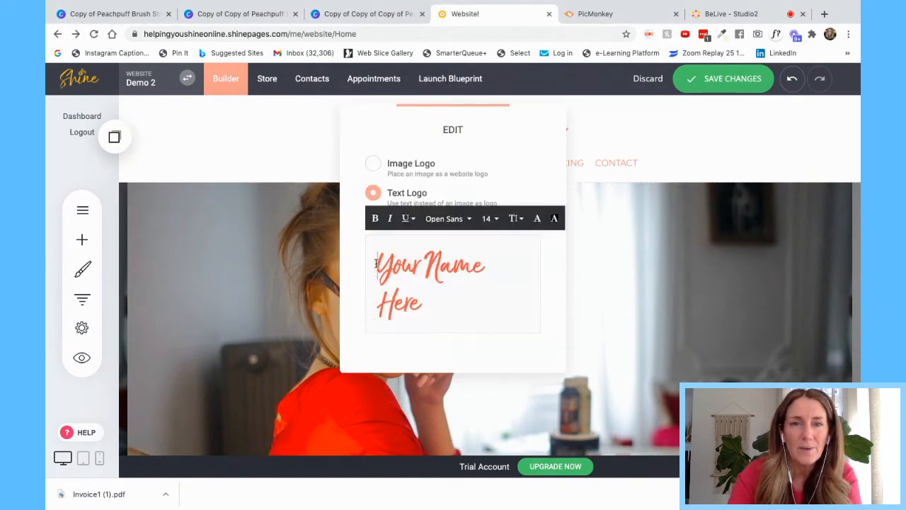
{"action": "left_click_drag", "start_coordinate": [383, 264], "coordinate": [483, 264]}
{"action": "left_click", "coordinate": [537, 218]}
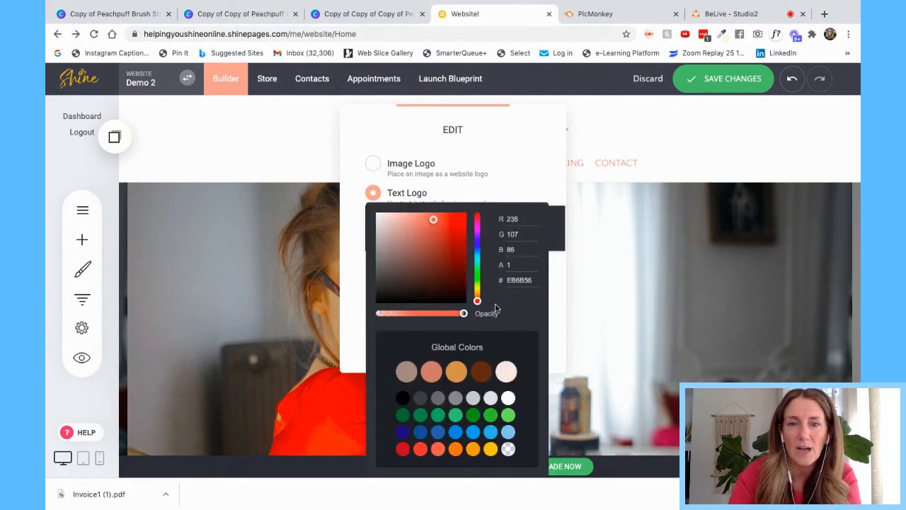
{"action": "left_click", "coordinate": [402, 450]}
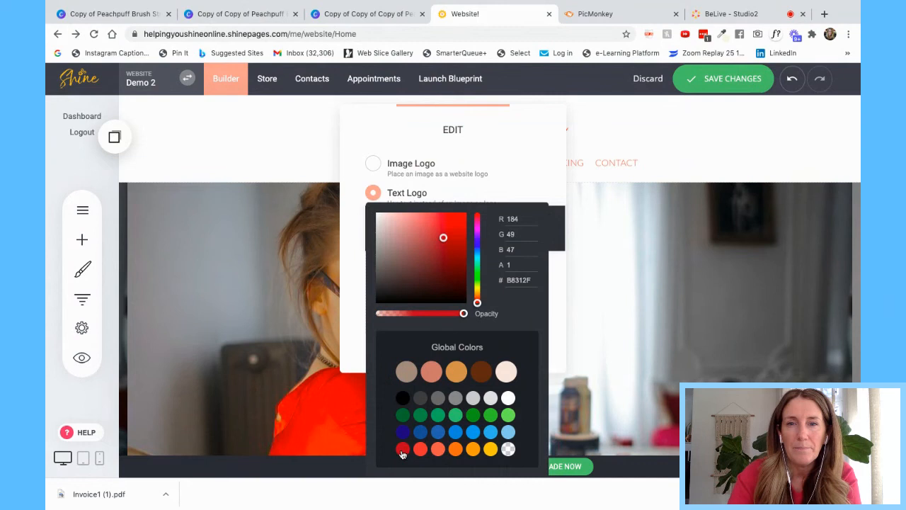
{"action": "left_click", "coordinate": [653, 269]}
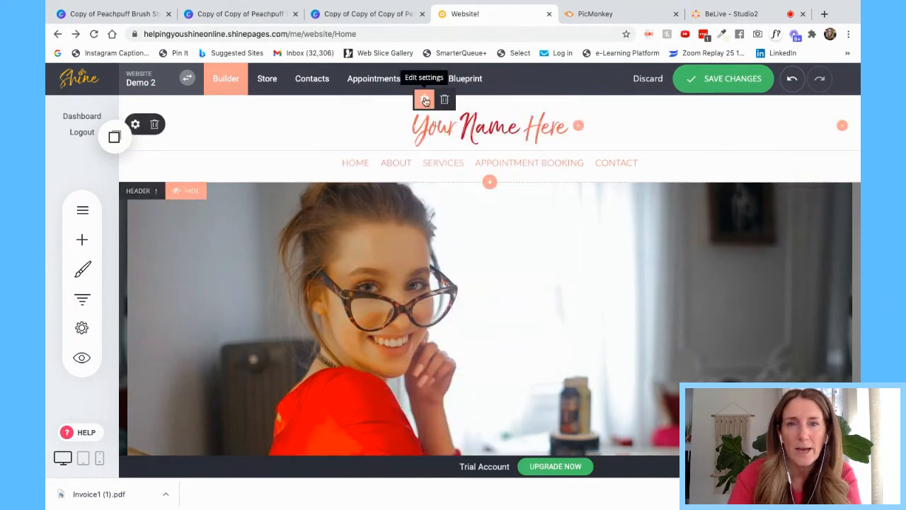
Set the word "Name" in the text logo to the Raleway font and rewrite it in capitals as "NAME".
{"action": "left_click", "coordinate": [425, 100]}
{"action": "left_click_drag", "start_coordinate": [425, 264], "coordinate": [484, 264]}
{"action": "left_click", "coordinate": [467, 218]}
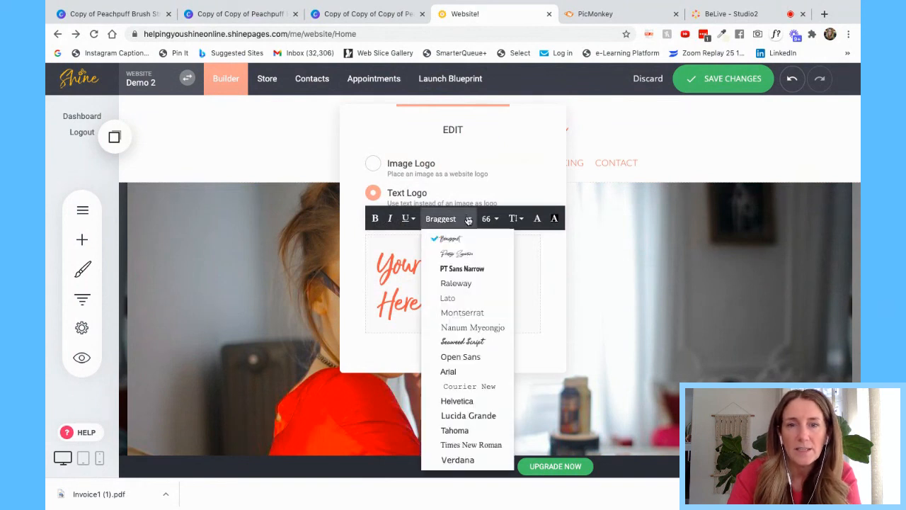
{"action": "left_click", "coordinate": [459, 283]}
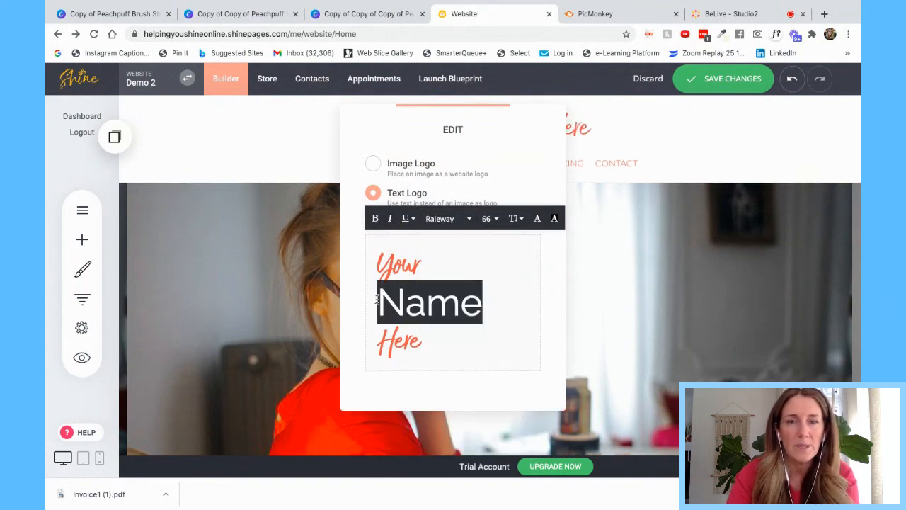
{"action": "mouse_move", "coordinate": [381, 301]}
{"action": "left_mouse_down"}
{"action": "mouse_move", "coordinate": [481, 301]}
{"action": "mouse_move", "coordinate": [395, 293]}
{"action": "left_mouse_up"}
{"action": "type", "text": "NAME"}
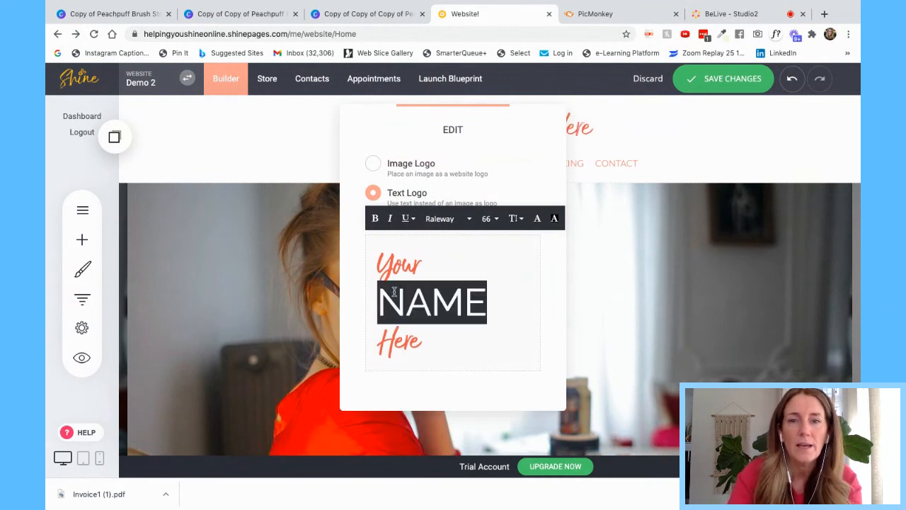
Set the word "NAME" to size 54 in the dark brown global color and close the logo editor.
{"action": "left_click", "coordinate": [488, 219]}
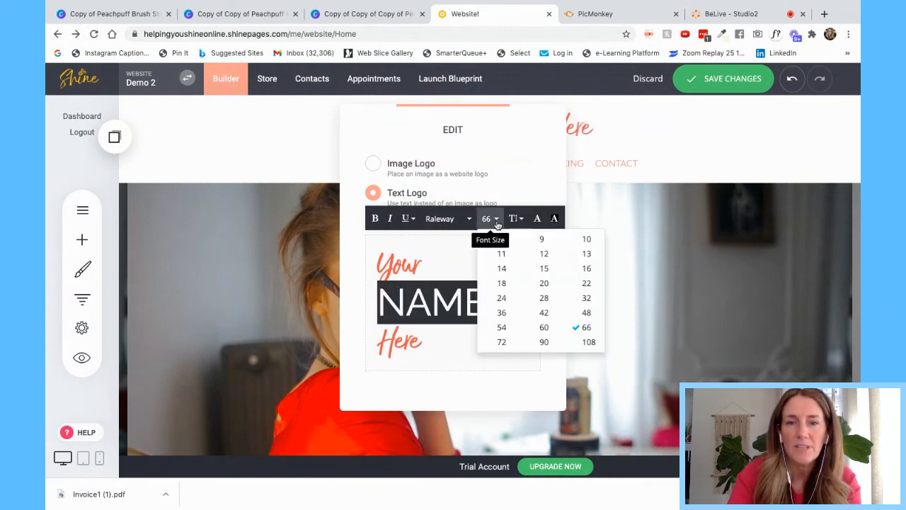
{"action": "left_click", "coordinate": [502, 326]}
{"action": "left_click", "coordinate": [538, 218]}
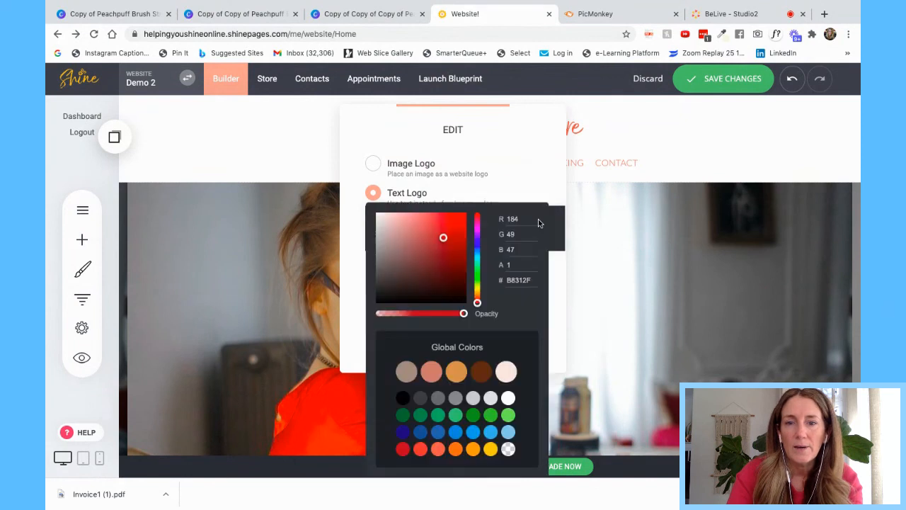
{"action": "left_click", "coordinate": [481, 371]}
{"action": "left_click", "coordinate": [645, 295]}
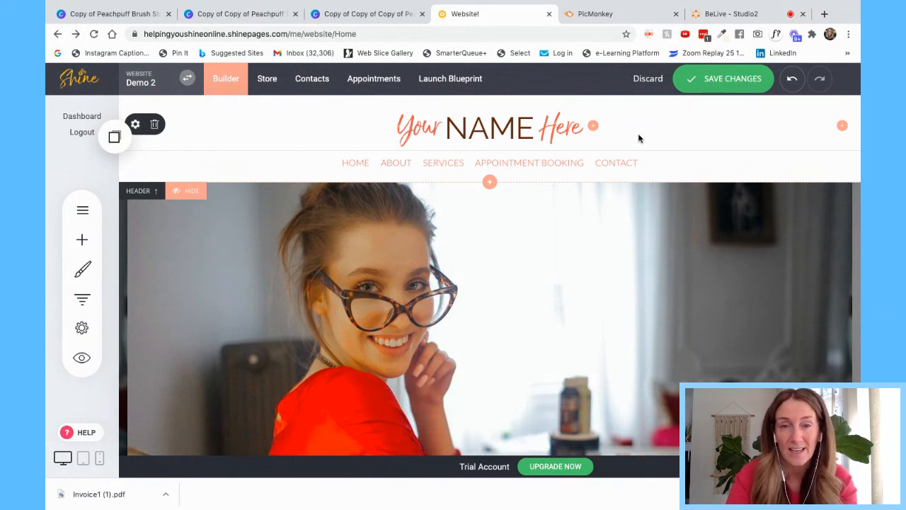
Examine the background color options in the header row's settings.
{"action": "mouse_move", "coordinate": [544, 135]}
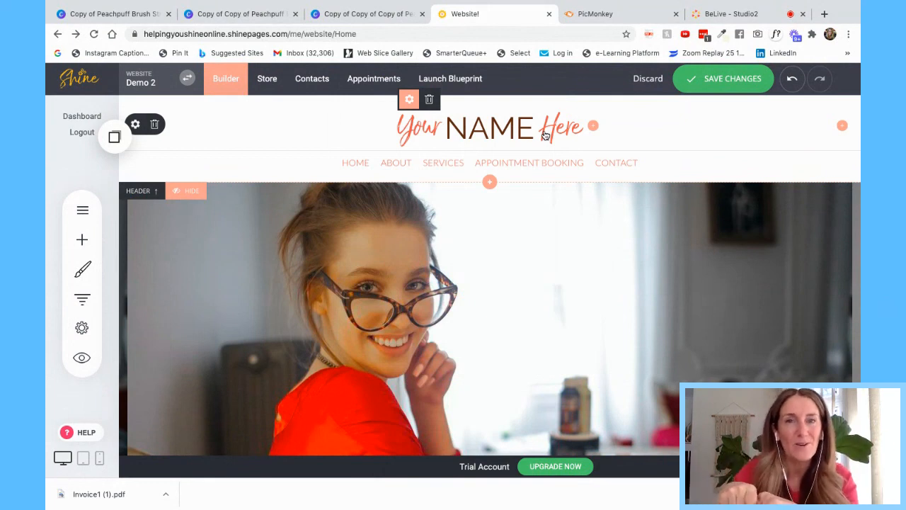
{"action": "left_click", "coordinate": [136, 126]}
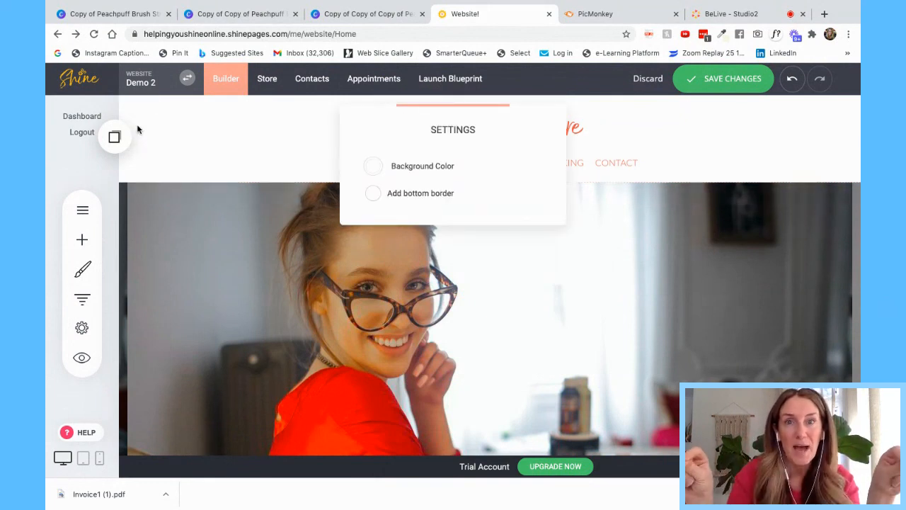
{"action": "left_click", "coordinate": [377, 170]}
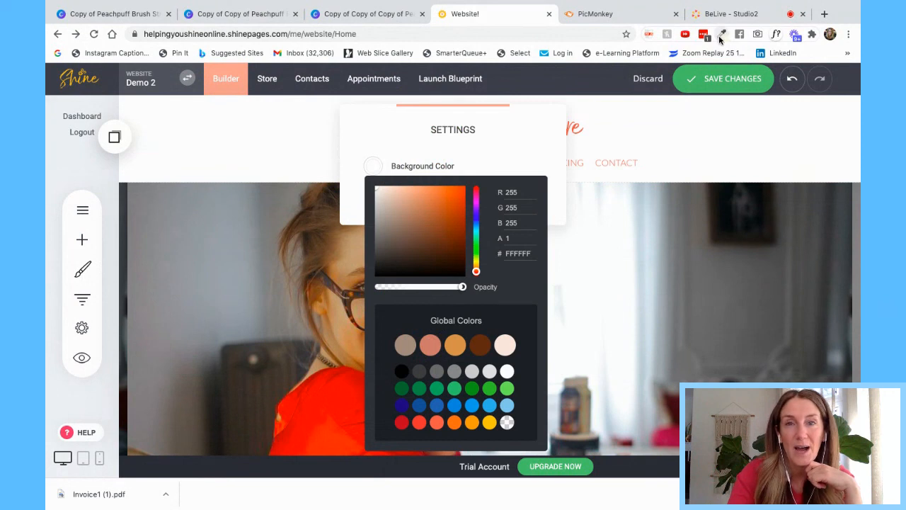
{"action": "left_click", "coordinate": [635, 140]}
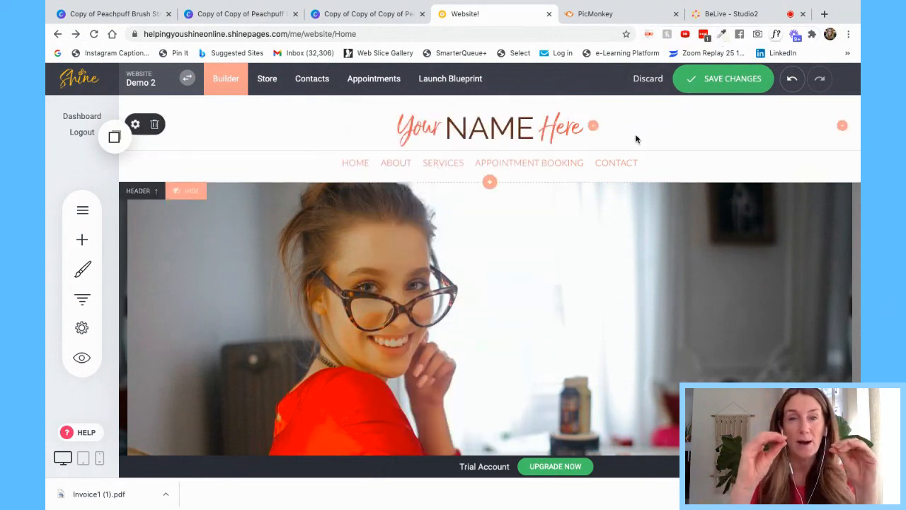
View the brush stroke logo in PicMonkey and the website's text logo again, ending in the BeLive studio.
{"action": "left_click", "coordinate": [595, 14]}
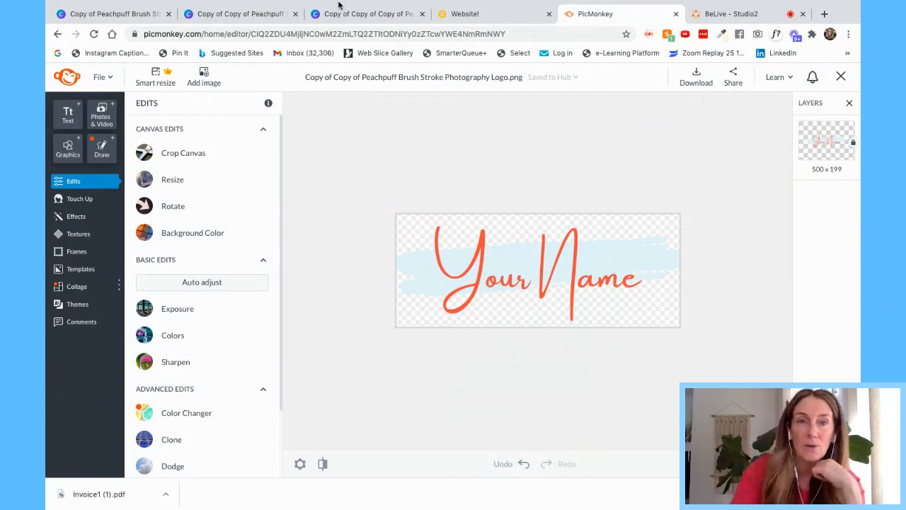
{"action": "left_click", "coordinate": [511, 15]}
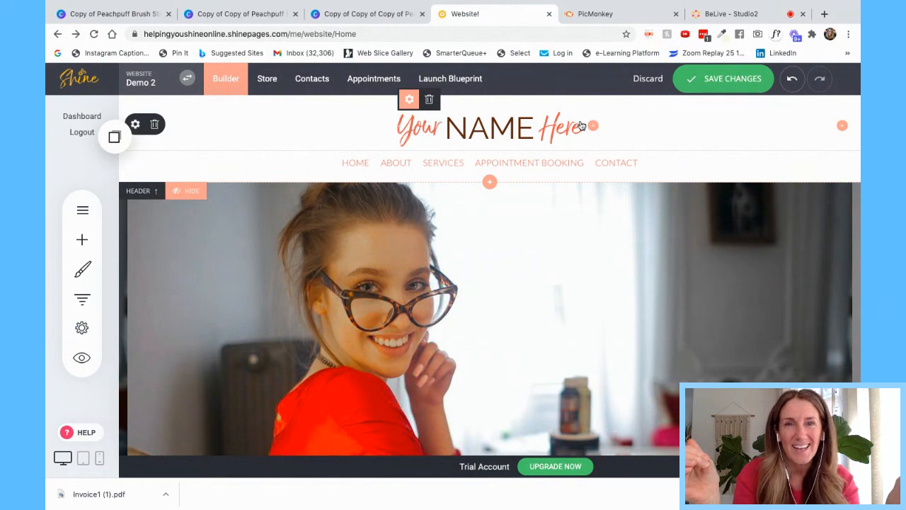
{"action": "left_click", "coordinate": [731, 20]}
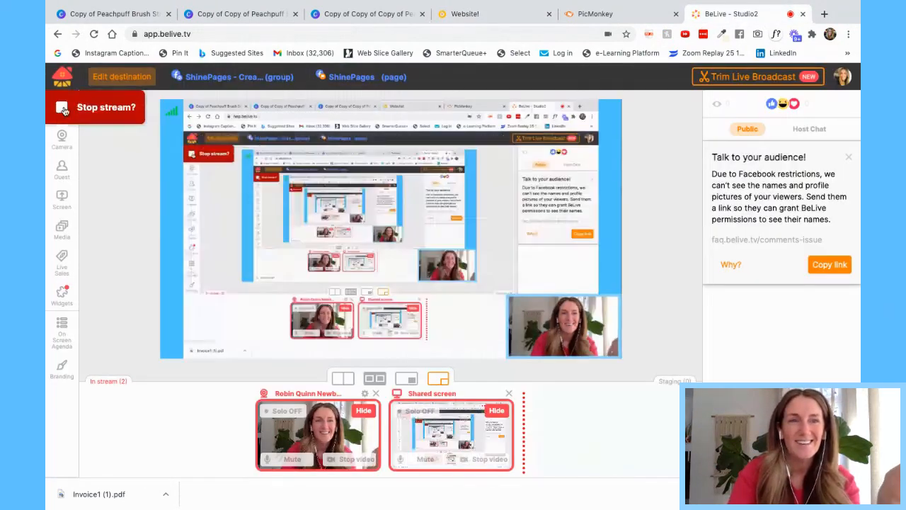